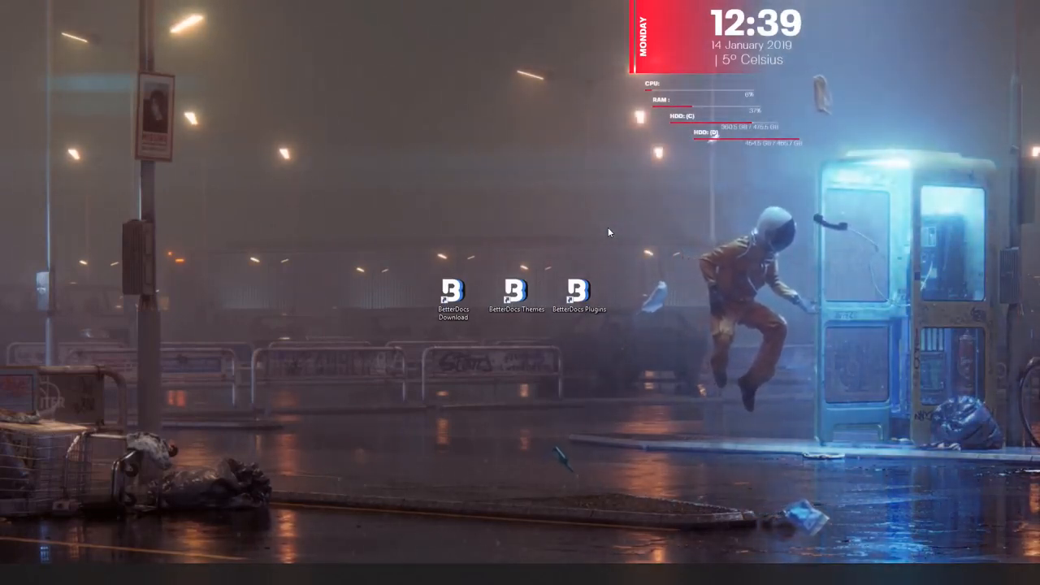
# Open the BetterDocs Download page from the desktop and review BandagedBD's feature list, including its Telemetry Blocking entry.
pyautogui.doubleClick(454, 299)
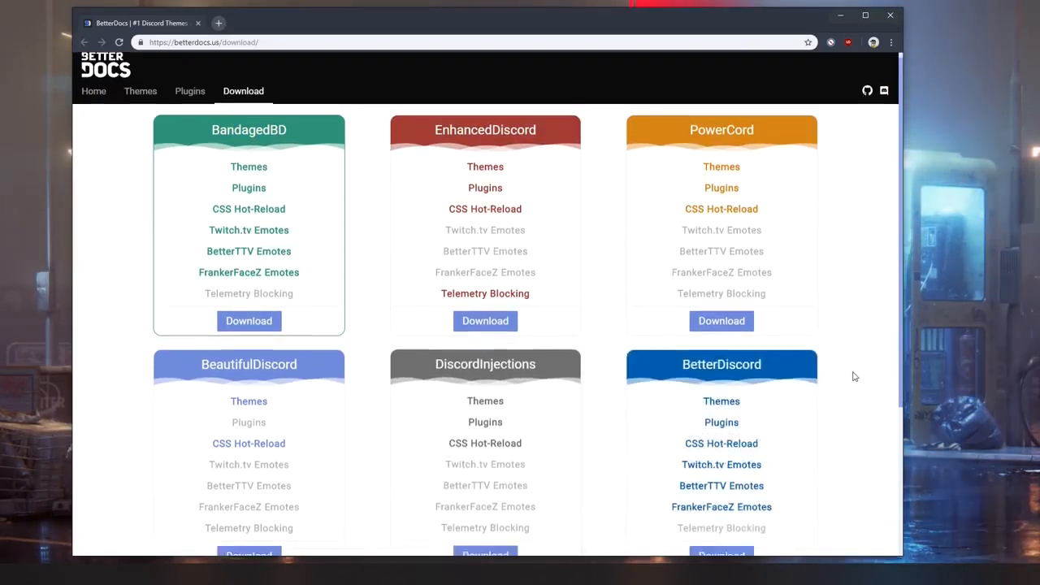
pyautogui.scroll(-3, 853, 375)
pyautogui.scroll(3, 855, 376)
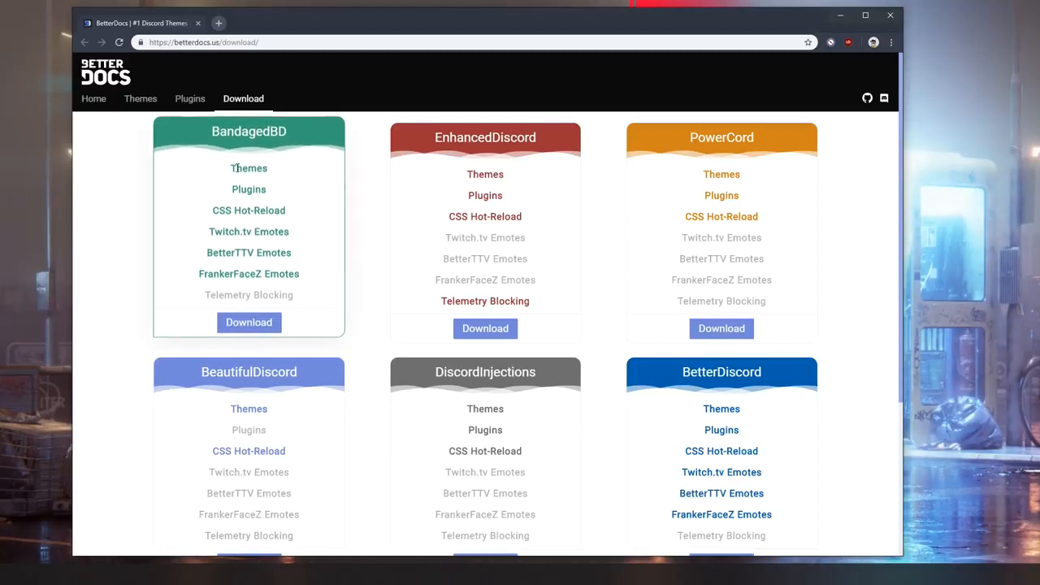
pyautogui.doubleClick(304, 134)
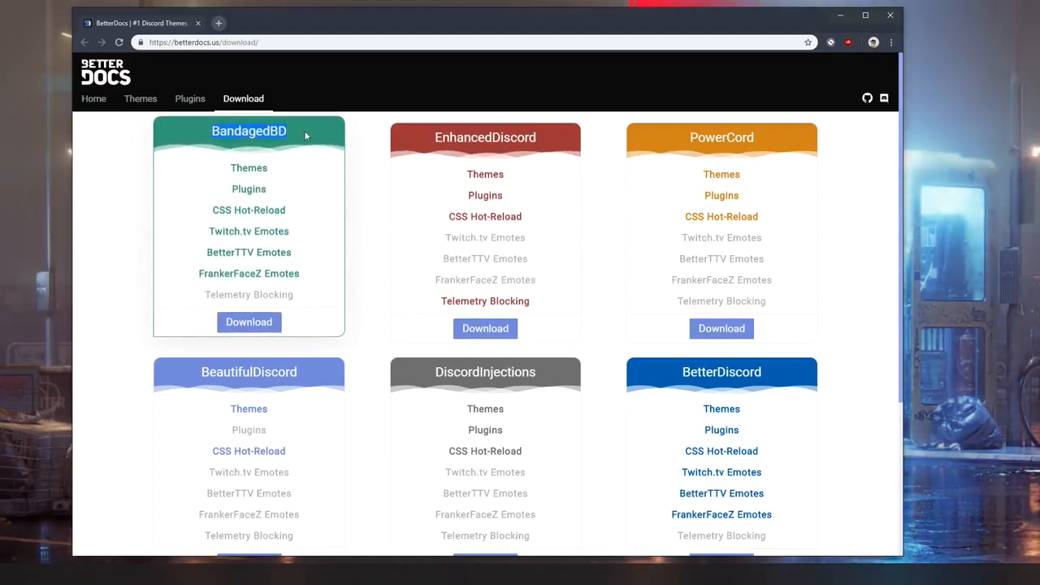
pyautogui.click(377, 229)
pyautogui.moveTo(310, 302); pyautogui.dragTo(204, 302)
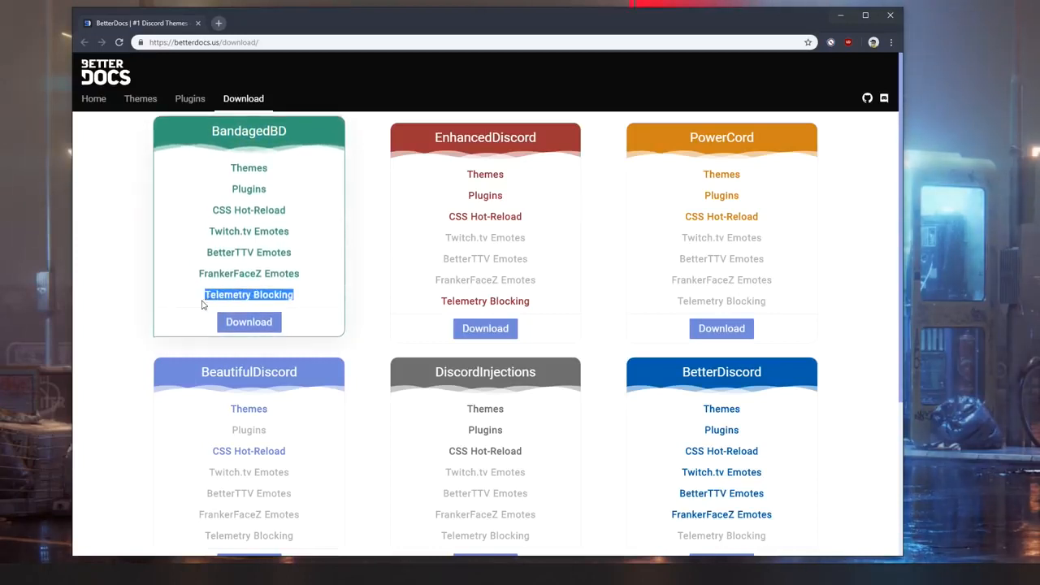
pyautogui.click(375, 299)
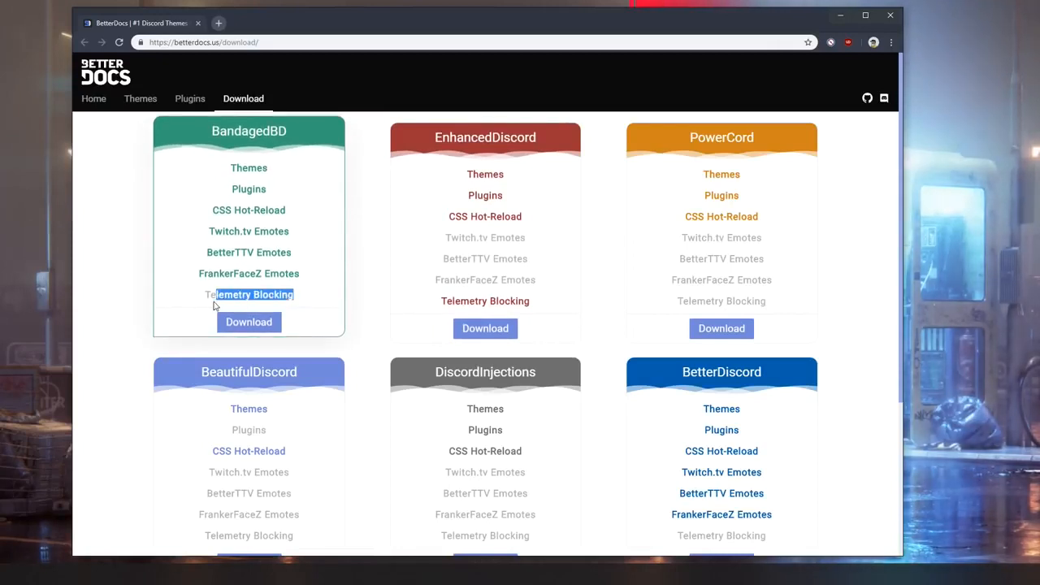
pyautogui.click(377, 320)
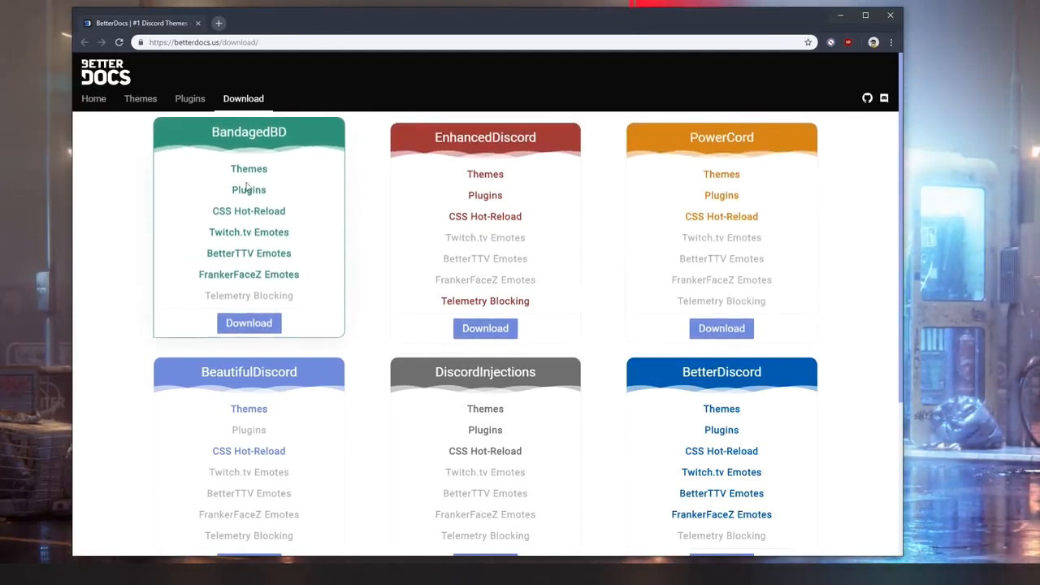
# Compare the feature lists of the Discord mods offered on the download page, from BandagedBD to BetterDiscord.
pyautogui.scroll(-2, 246, 186)
pyautogui.scroll(1, 314, 266)
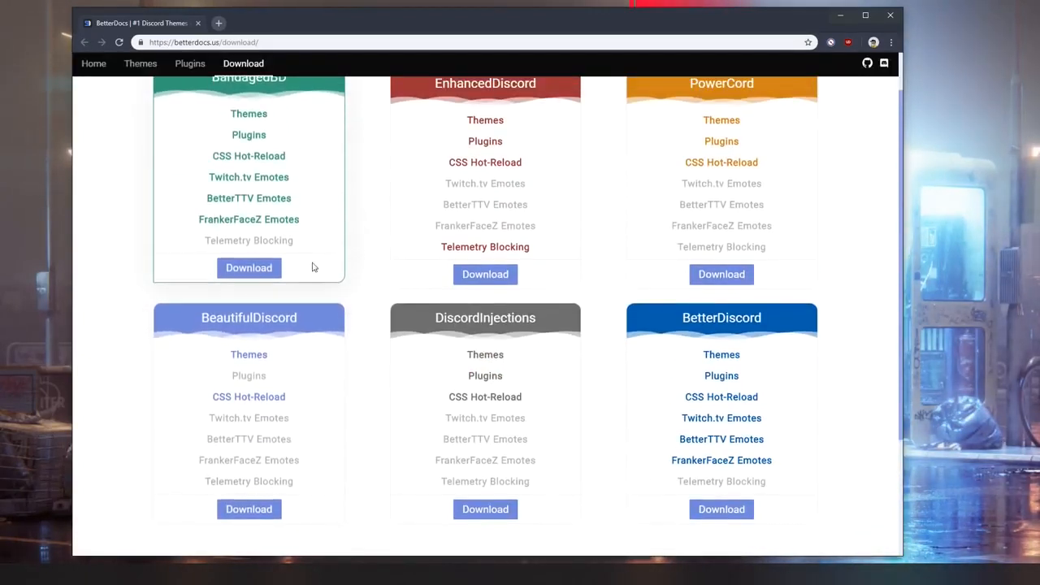
pyautogui.scroll(1, 333, 264)
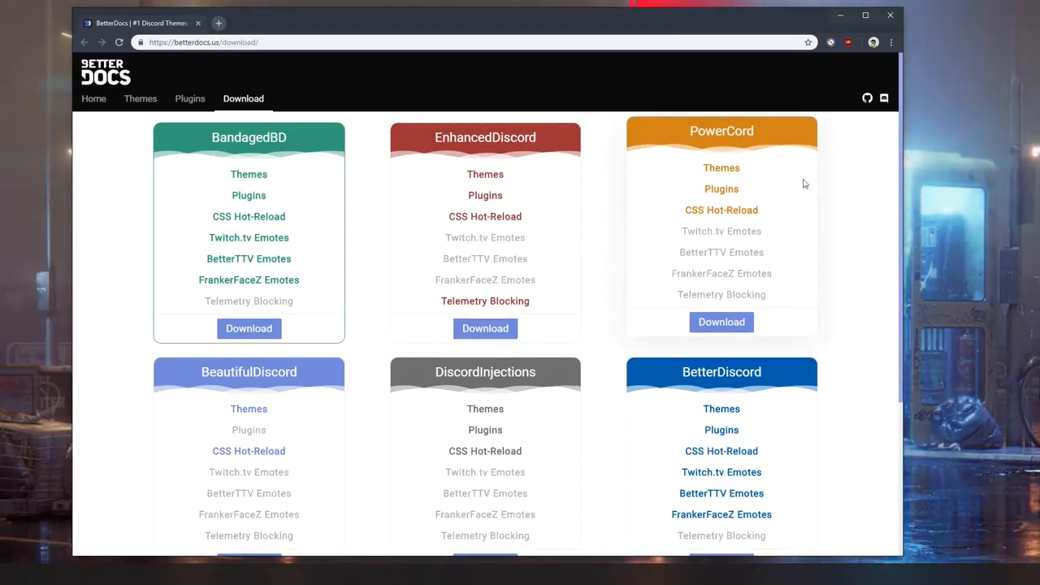
pyautogui.scroll(-2, 599, 302)
pyautogui.scroll(2, 599, 301)
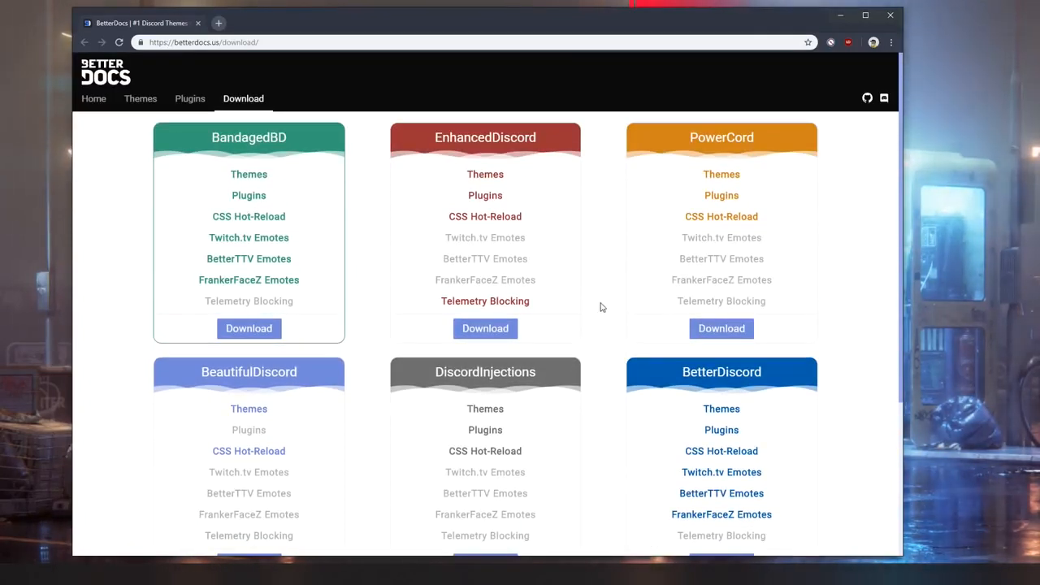
pyautogui.scroll(-2, 332, 260)
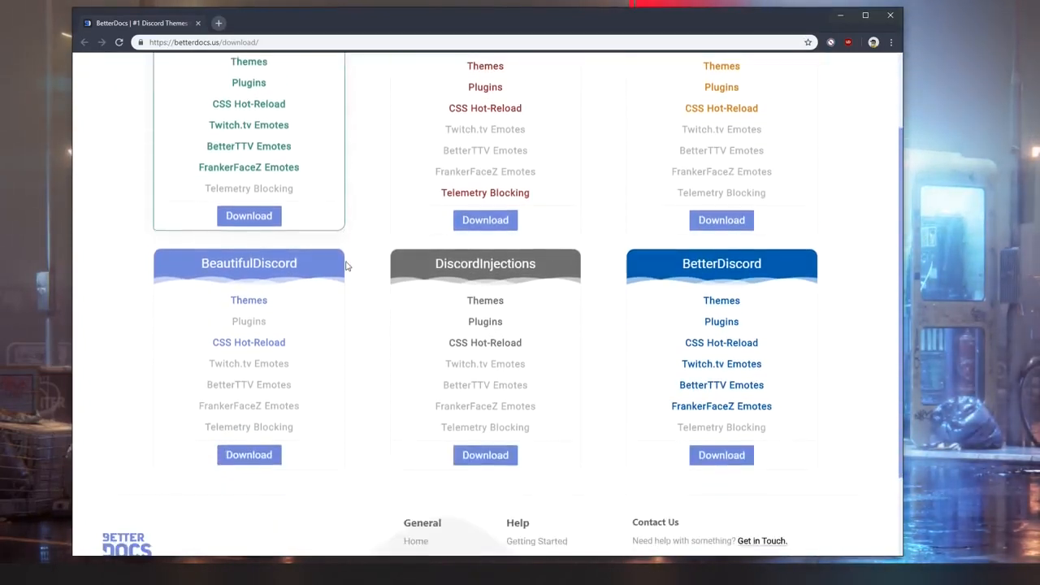
pyautogui.scroll(2, 348, 262)
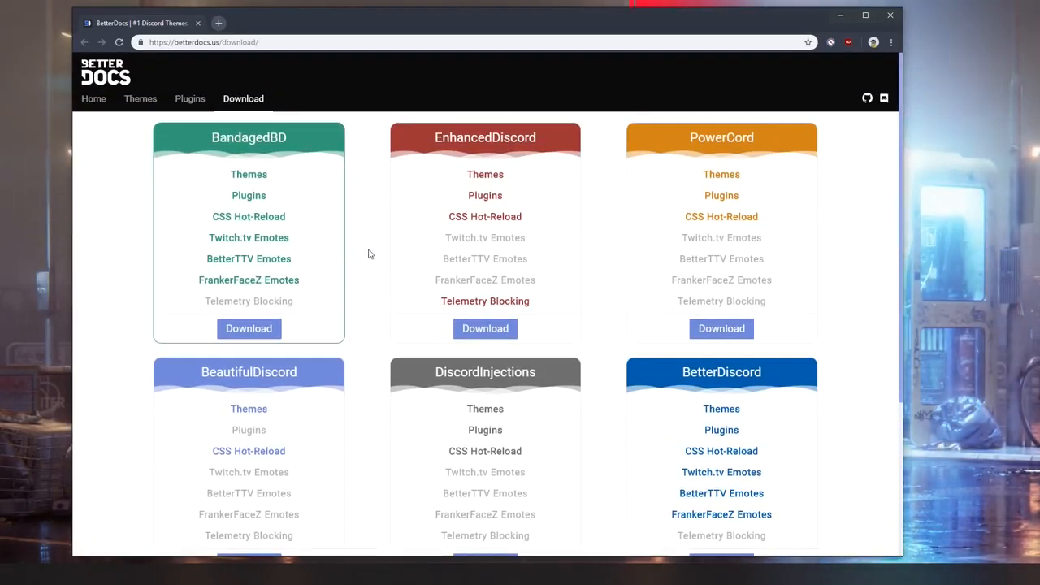
# Open BandagedBD's download page on GitHub and check the latest release's date against the older releases.
pyautogui.click(249, 329)
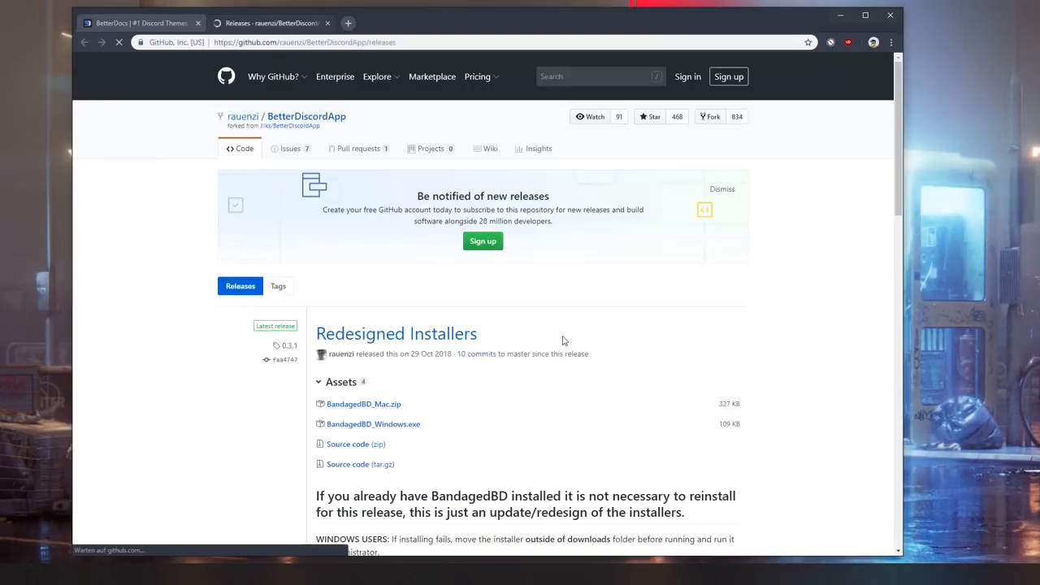
pyautogui.scroll(-1, 562, 340)
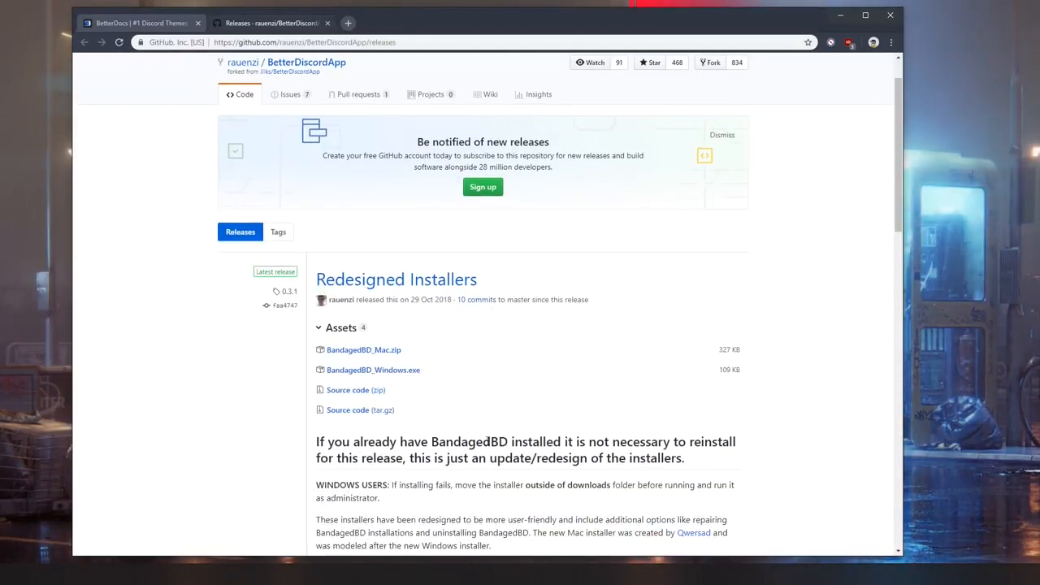
pyautogui.scroll(-7, 592, 402)
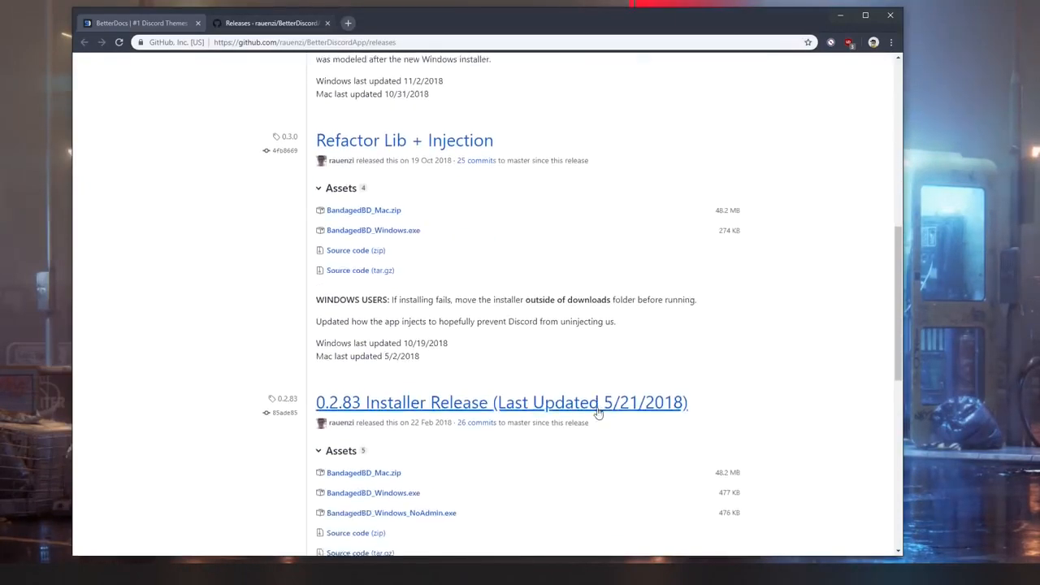
pyautogui.scroll(8, 599, 413)
pyautogui.moveTo(418, 353); pyautogui.dragTo(438, 354)
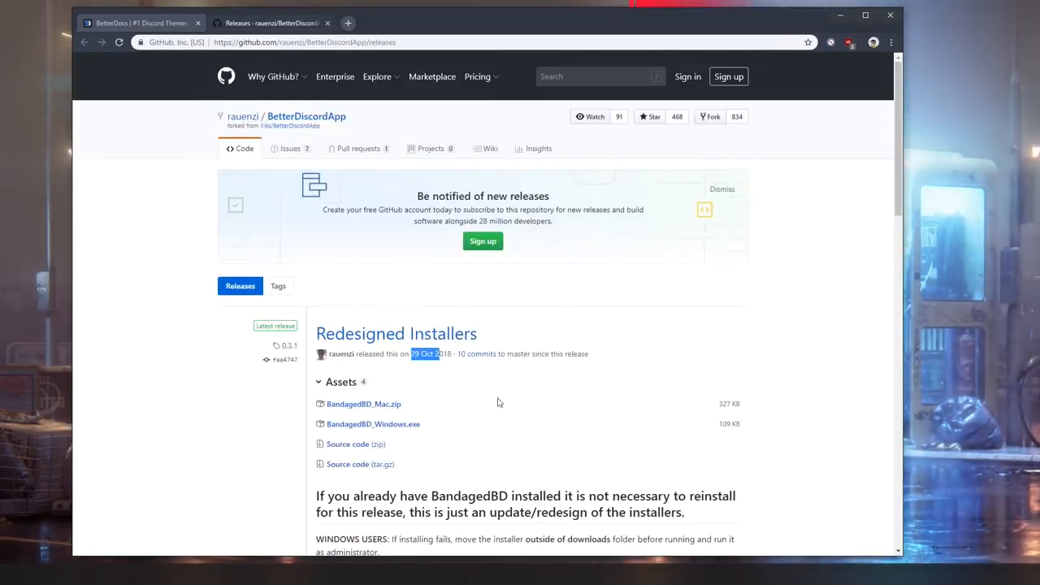
pyautogui.click(580, 426)
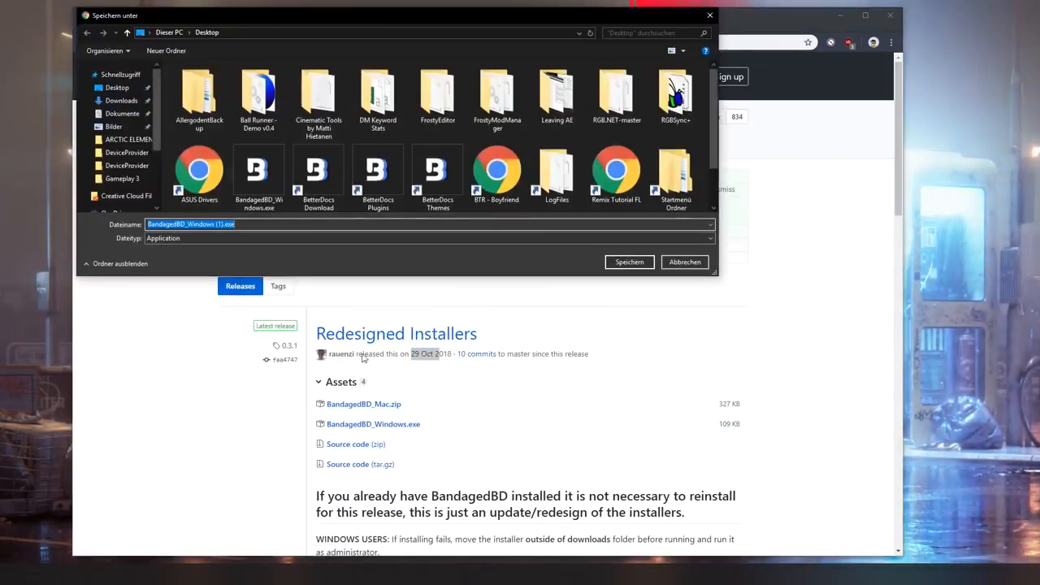
pyautogui.click(681, 262)
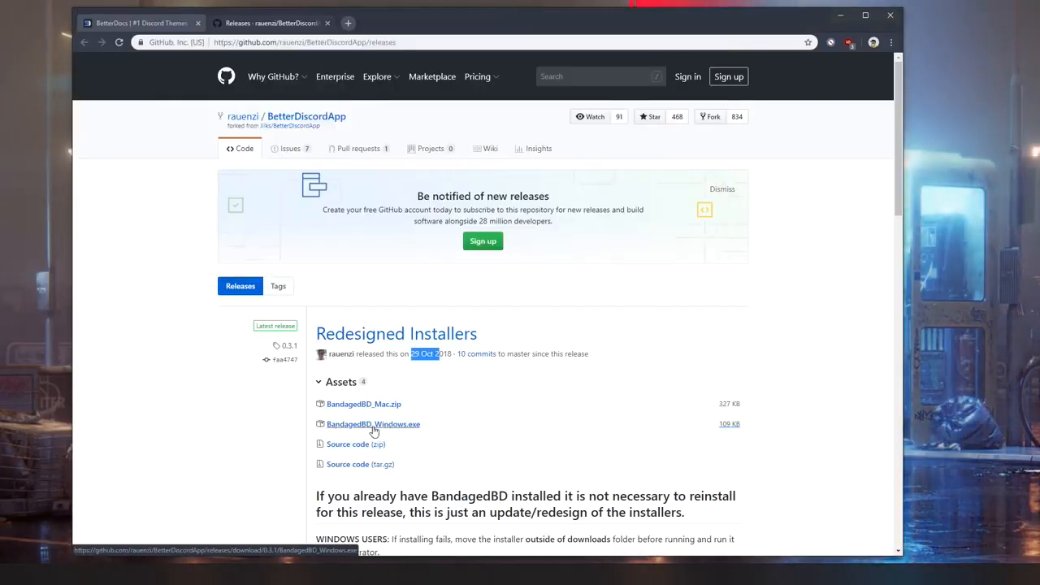
pyautogui.click(413, 432)
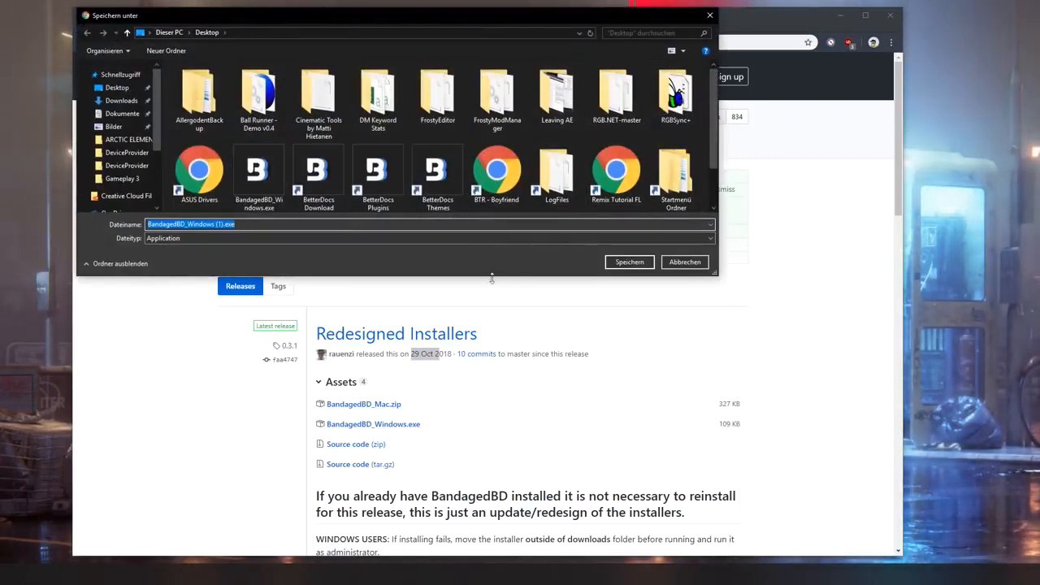
pyautogui.click(685, 262)
# Read the latest release's installation notes, look through the older releases, and close the browser.
pyautogui.scroll(-2, 781, 382)
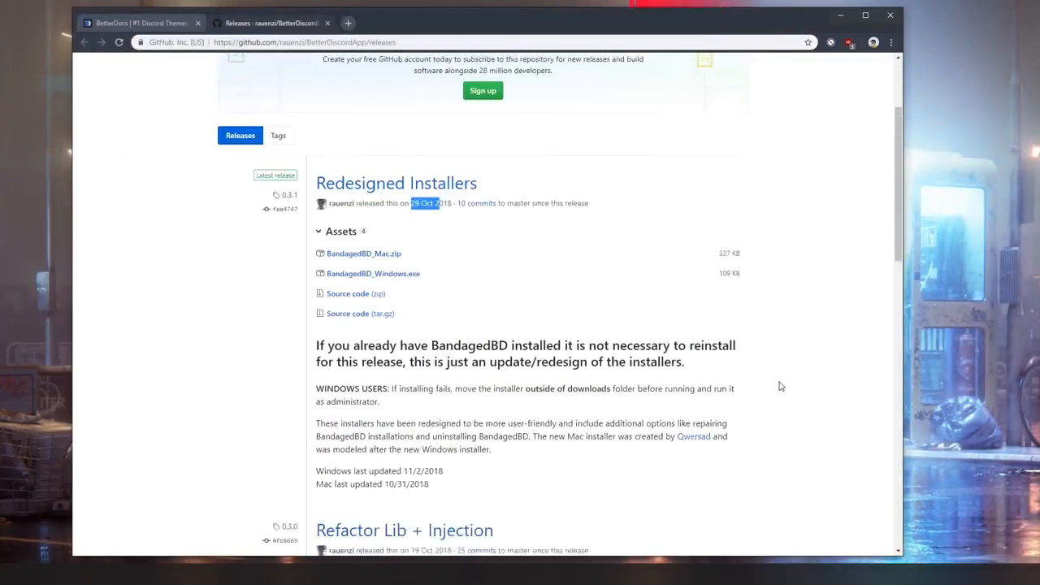
pyautogui.scroll(1, 780, 386)
pyautogui.scroll(-15, 779, 387)
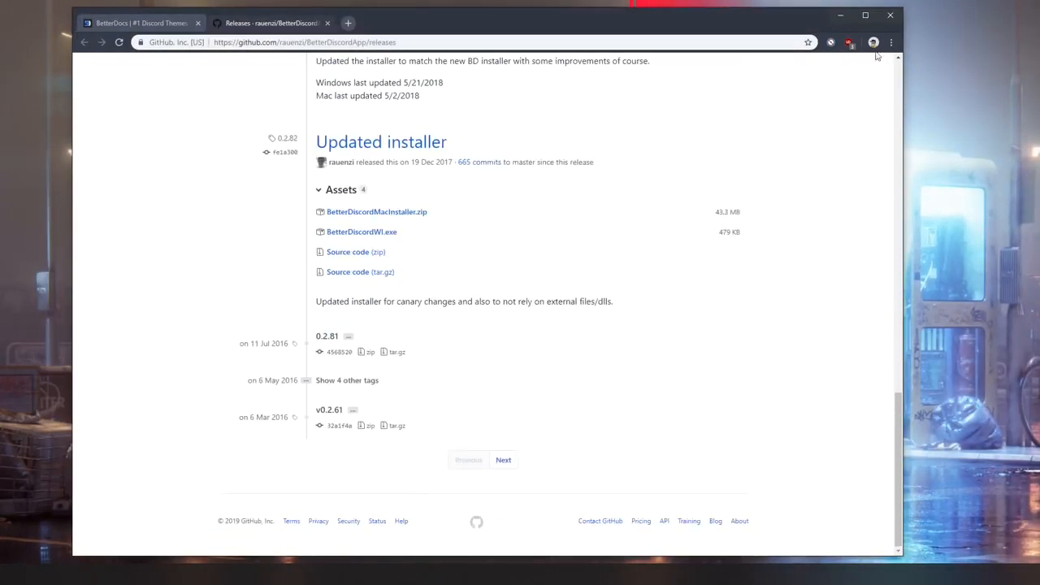
pyautogui.click(887, 15)
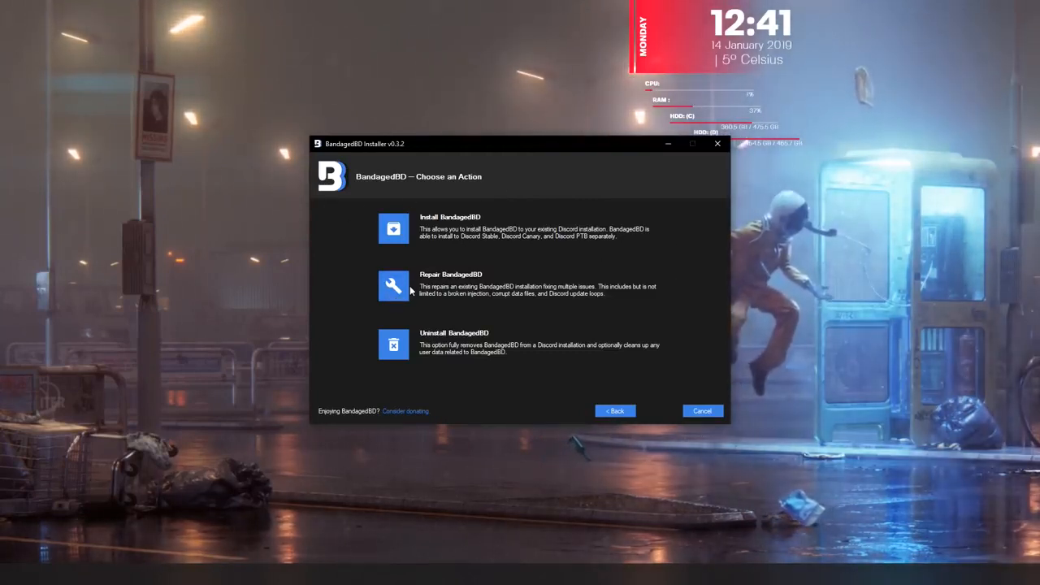
# Review the Repair BandagedBD setup and its Repair On Stable option, and cancel the installer.
pyautogui.click(407, 291)
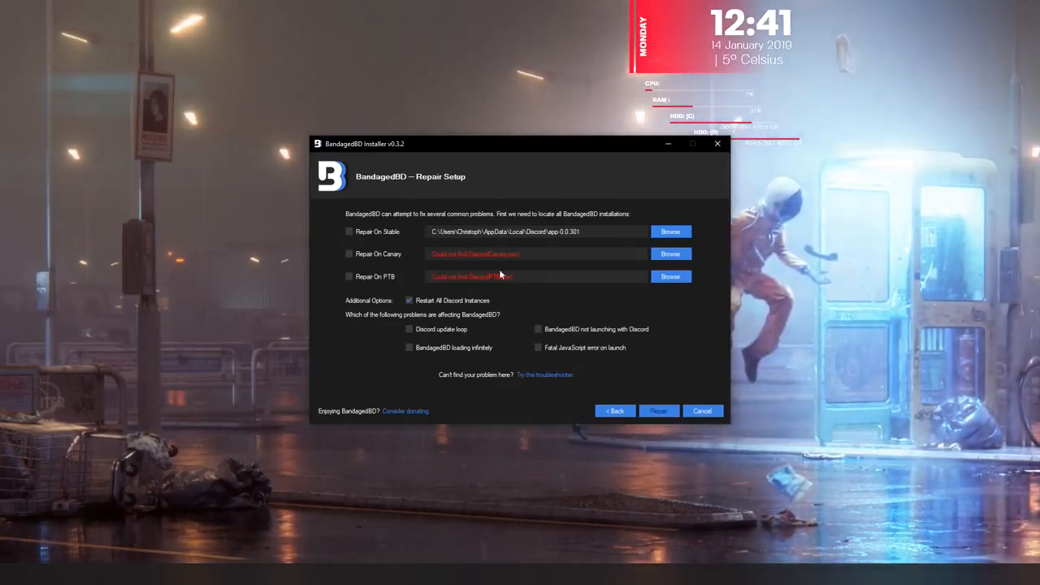
pyautogui.click(350, 233)
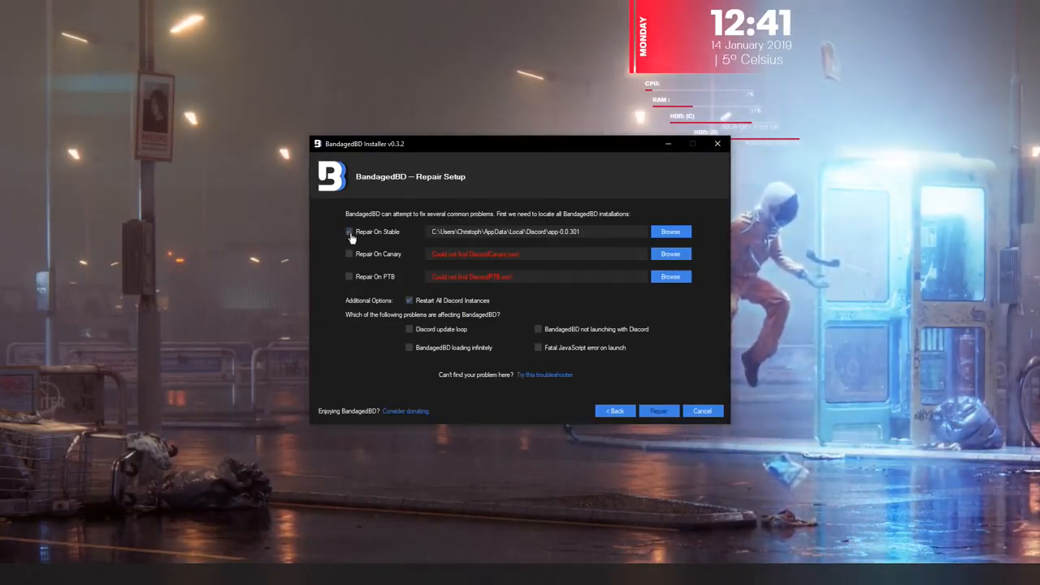
pyautogui.moveTo(432, 231); pyautogui.dragTo(580, 232)
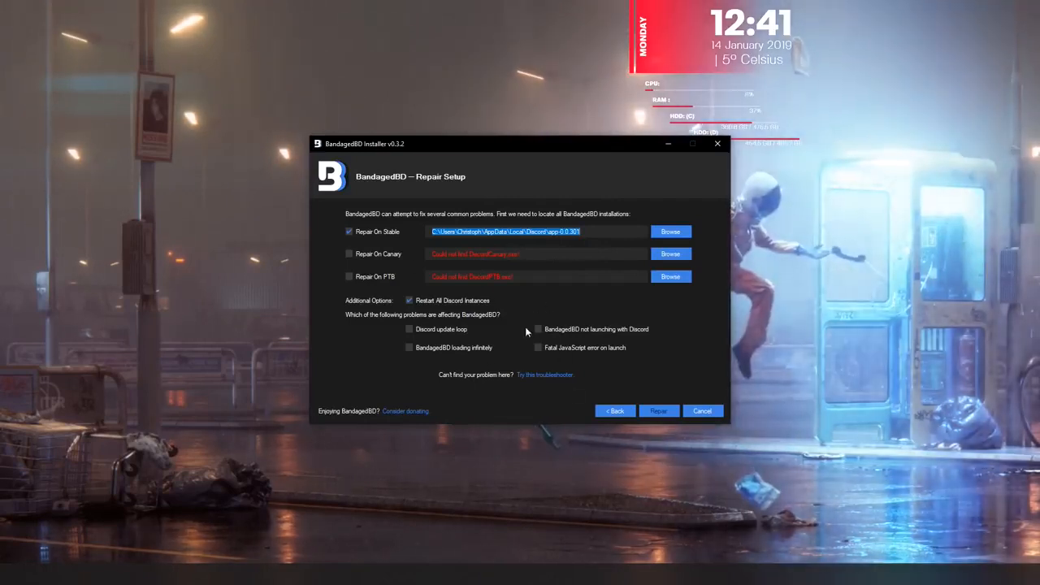
pyautogui.click(348, 231)
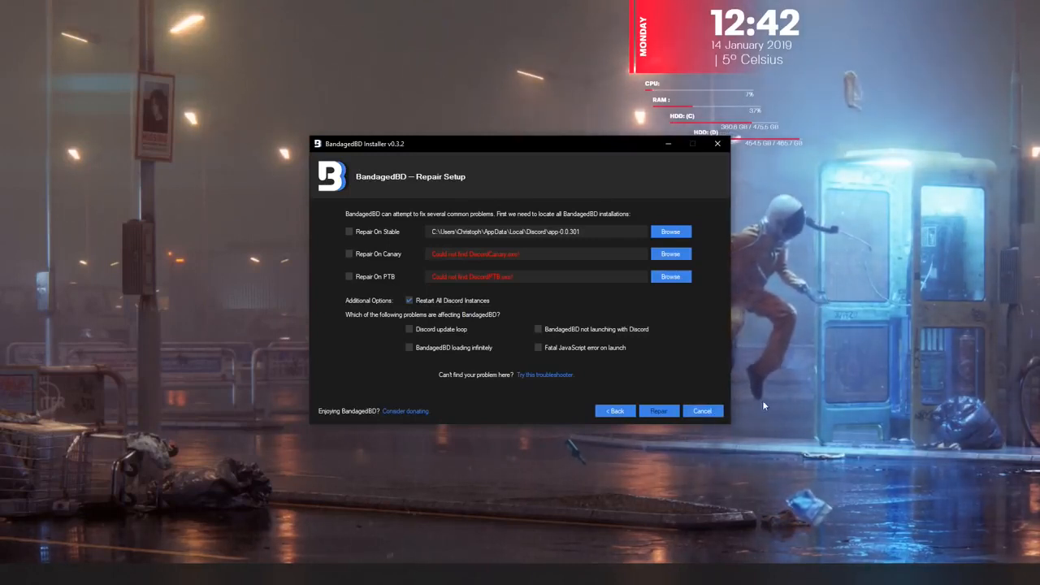
pyautogui.click(707, 412)
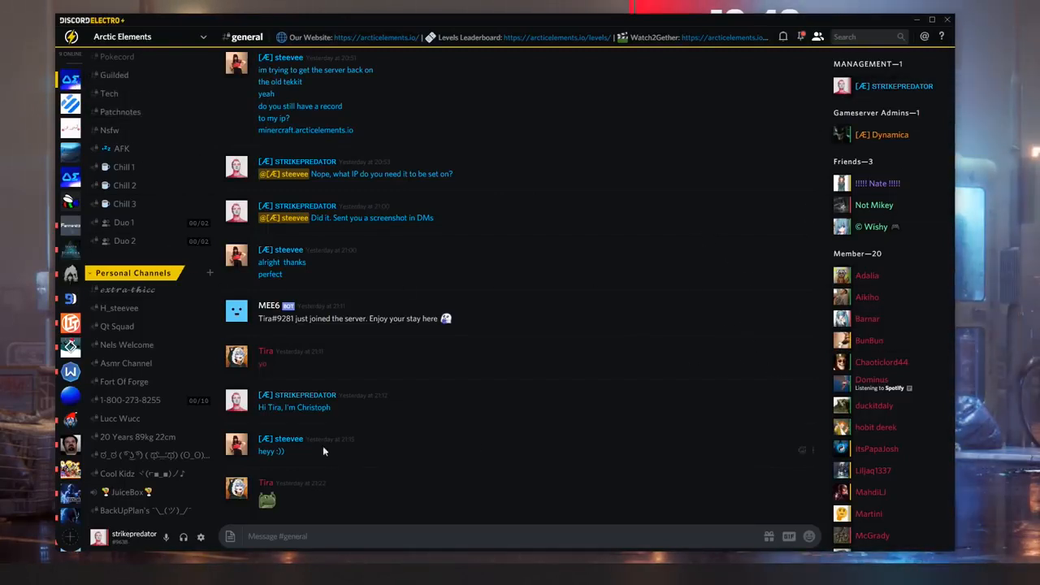
pyautogui.scroll(5, 196, 455)
pyautogui.scroll(-3, 200, 457)
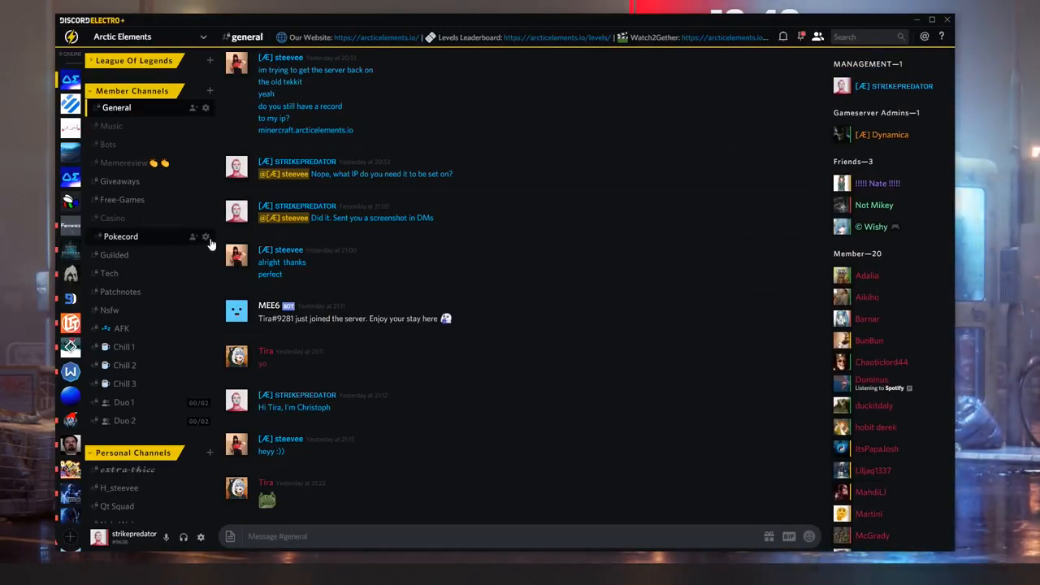
pyautogui.scroll(5, 204, 244)
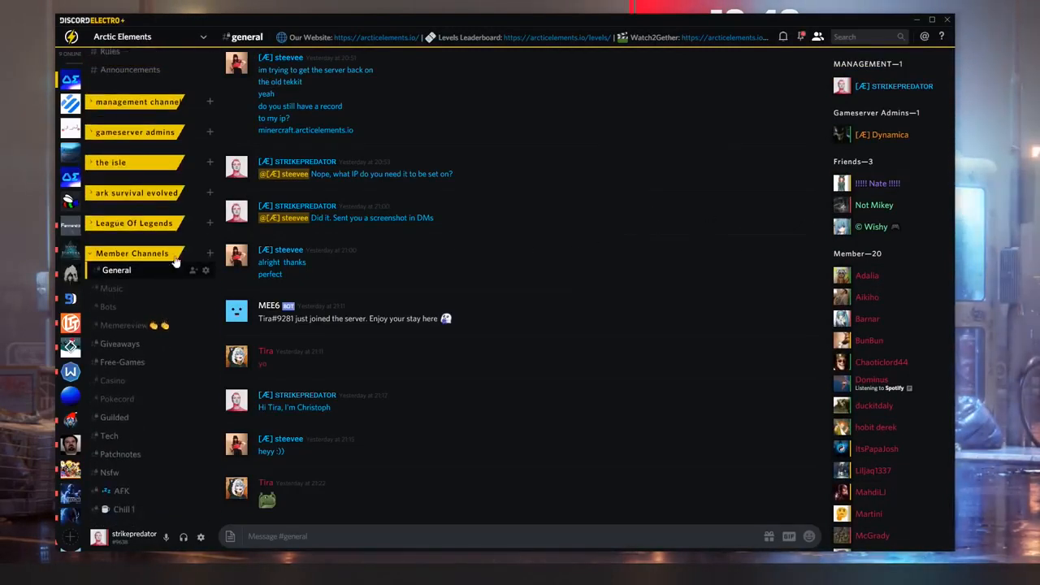
# Open Discord's user settings and review the Bandaged BD pages Core, Bandages, Emotes, Custom CSS and Plugins.
pyautogui.click(200, 543)
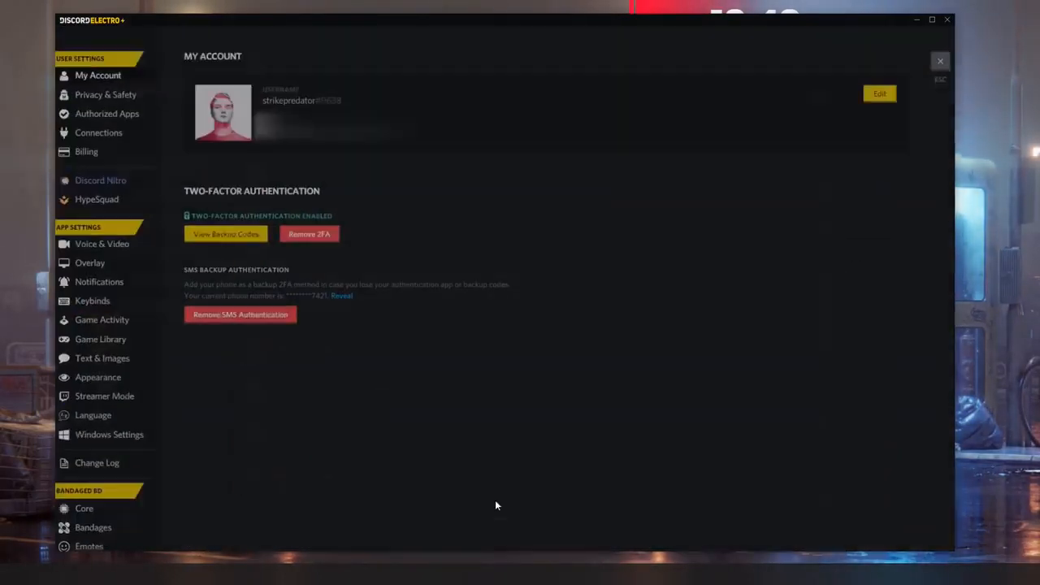
pyautogui.scroll(-3, 119, 312)
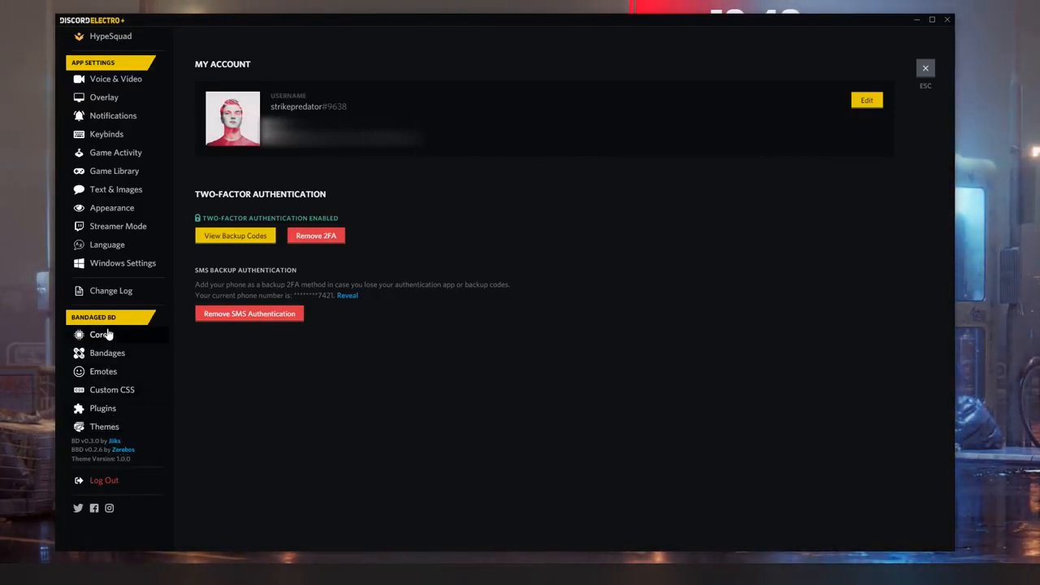
pyautogui.click(104, 334)
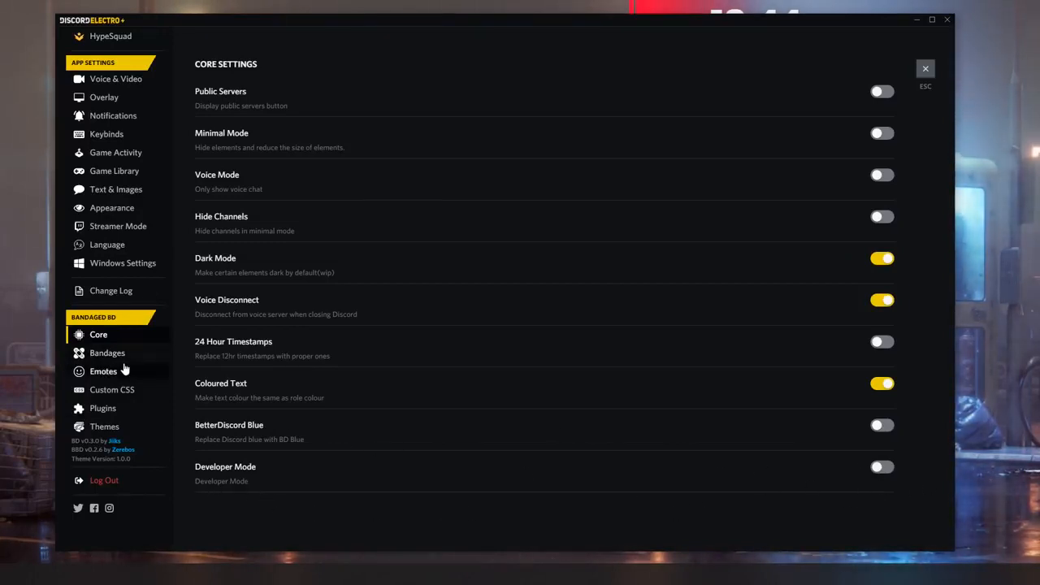
pyautogui.click(113, 353)
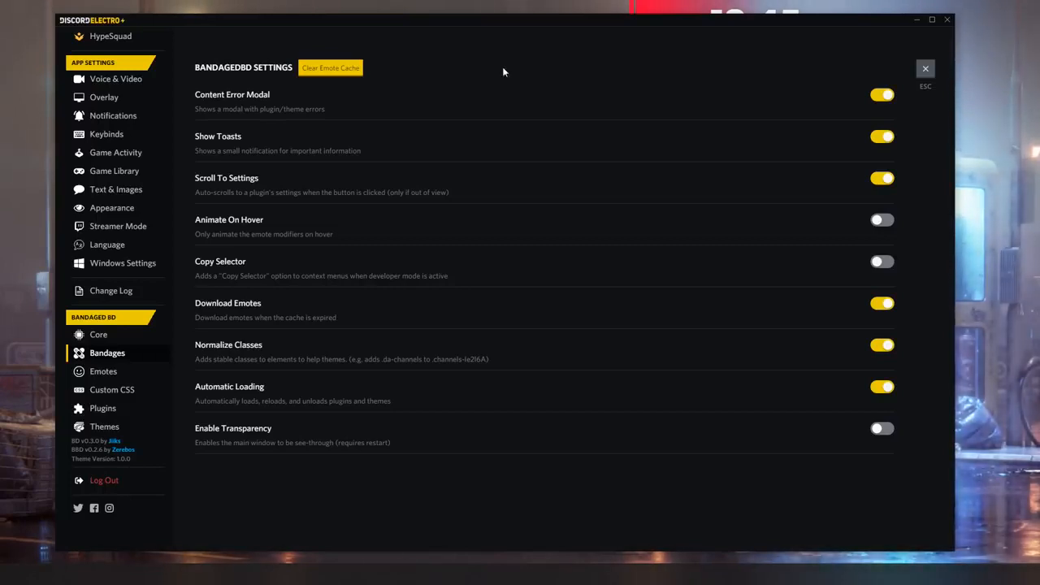
pyautogui.click(144, 371)
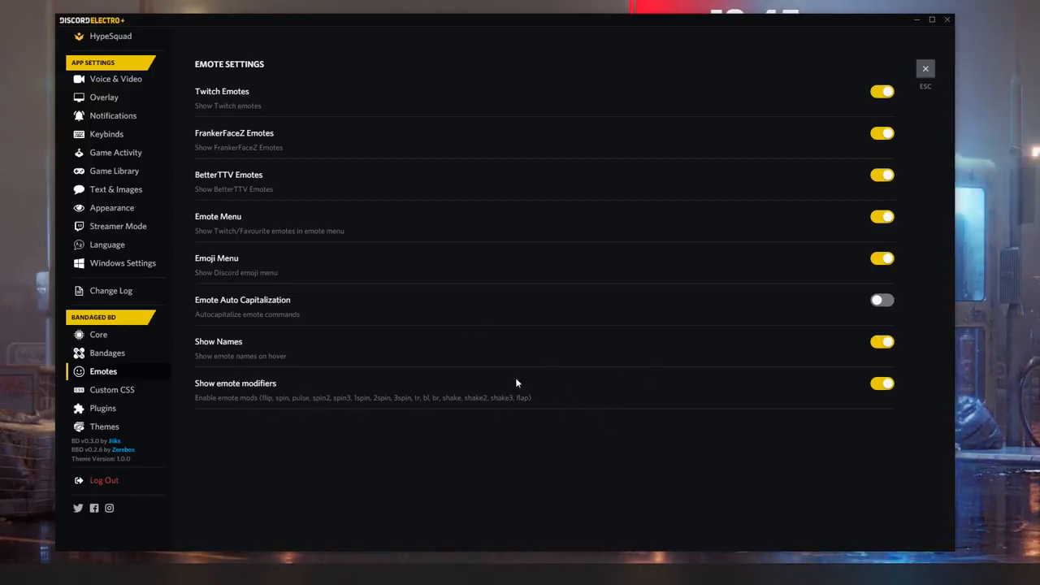
pyautogui.click(117, 391)
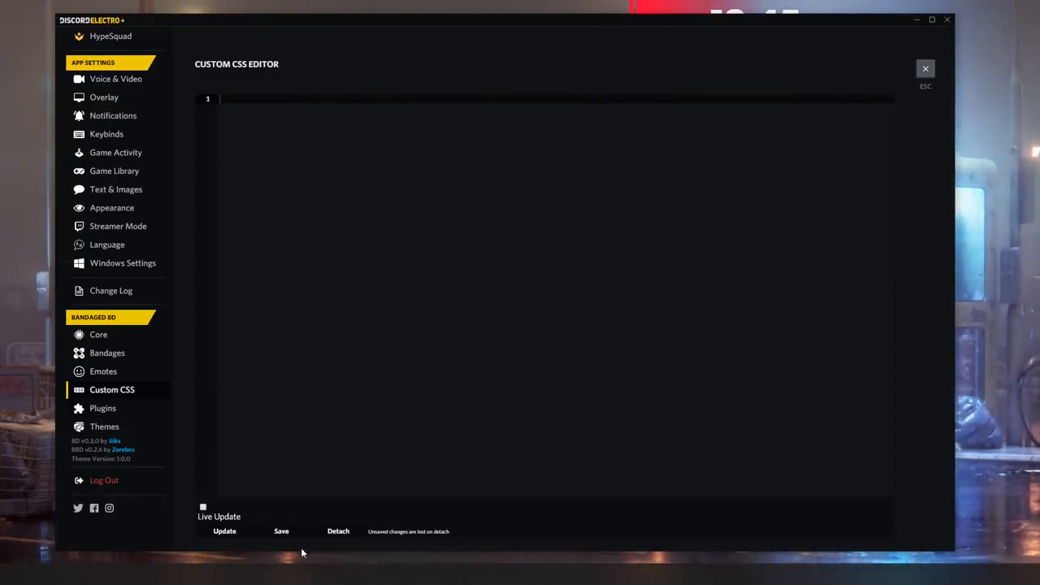
pyautogui.click(102, 409)
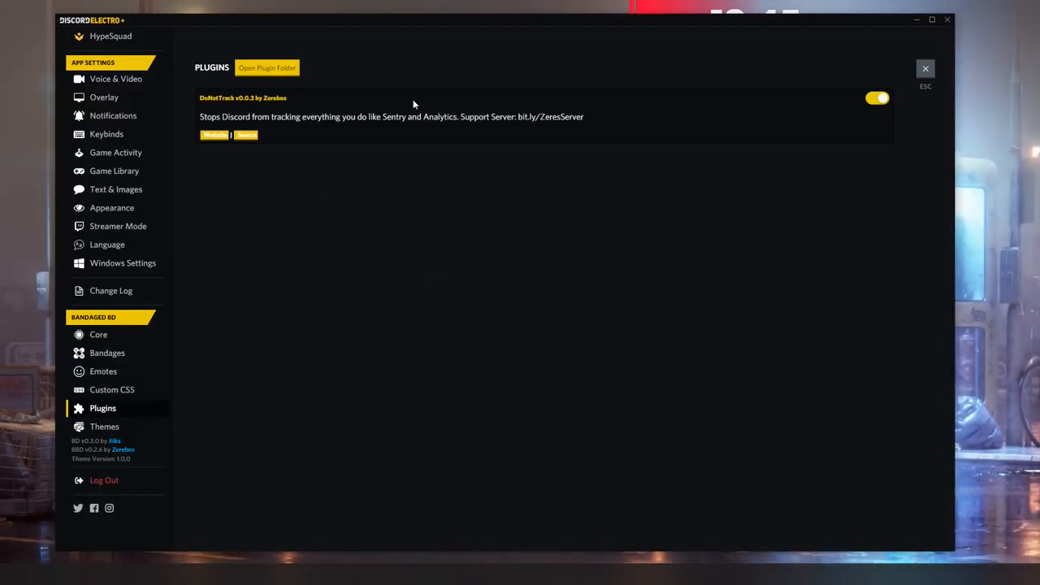
# Review the Bandaged BD Themes page, minimize Discord, and open the BetterDocs Themes site from the desktop.
pyautogui.click(131, 427)
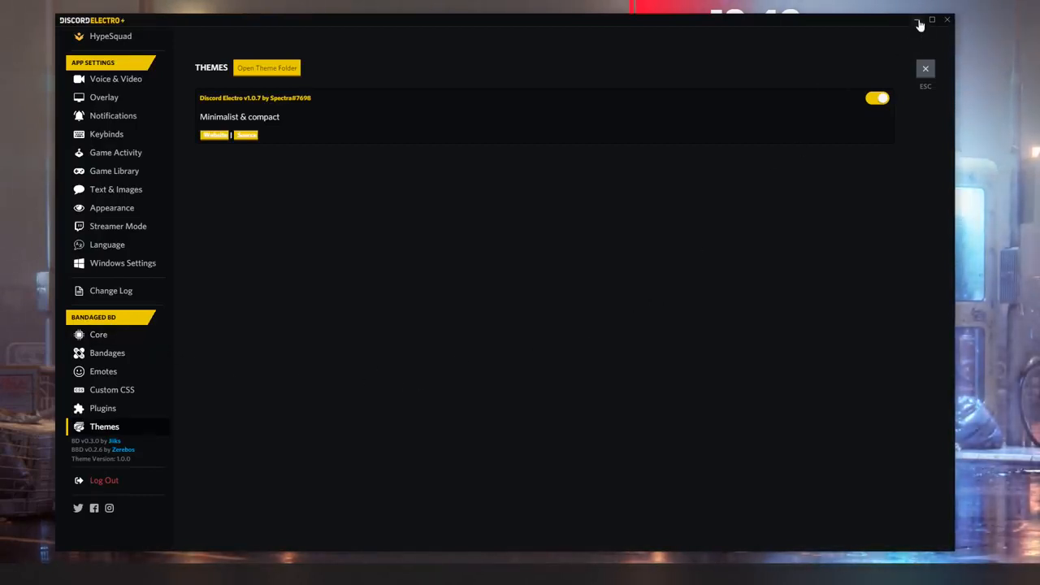
pyautogui.click(918, 23)
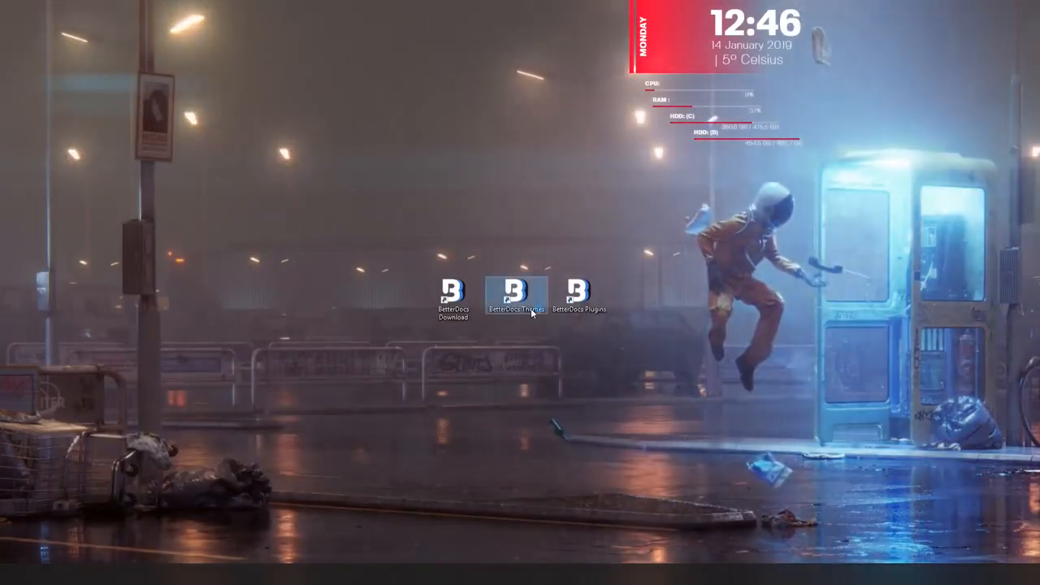
pyautogui.doubleClick(520, 301)
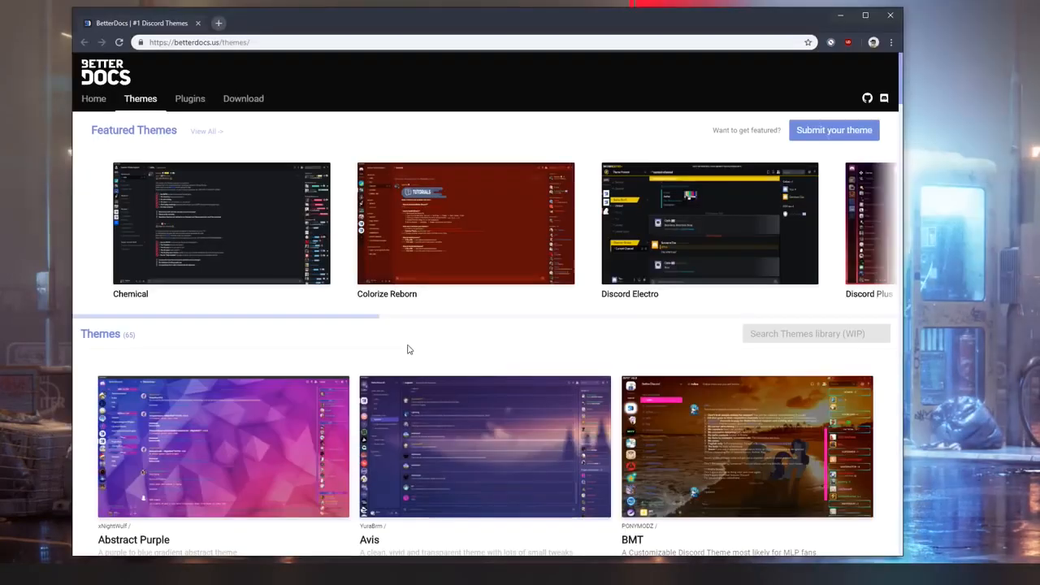
# Look over the featured themes and the first entries of the theme library on BetterDocs.
pyautogui.scroll(-5, 469, 380)
pyautogui.scroll(5, 469, 379)
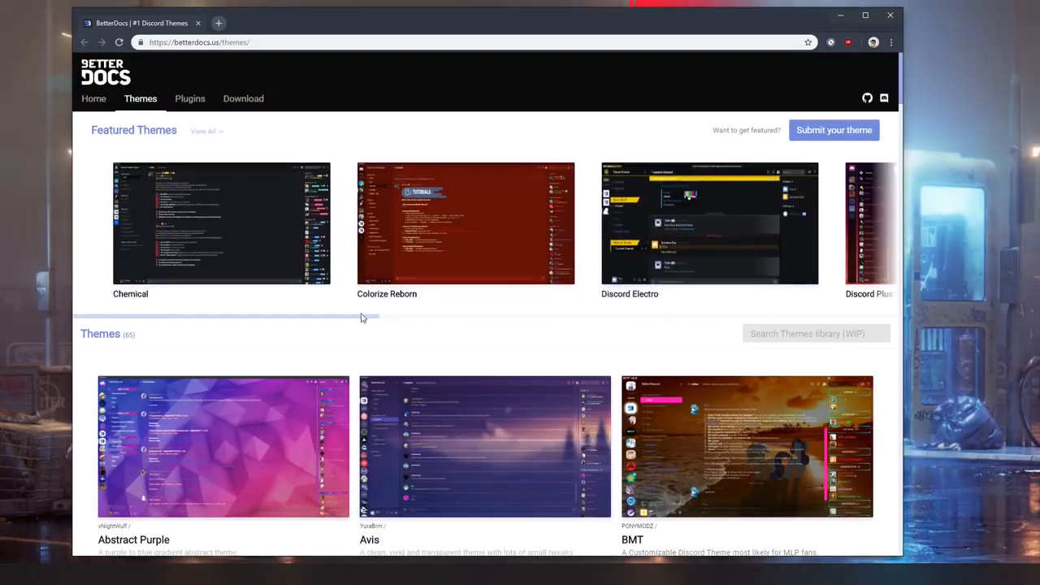
pyautogui.moveTo(363, 317); pyautogui.dragTo(551, 321)
pyautogui.scroll(-2, 424, 348)
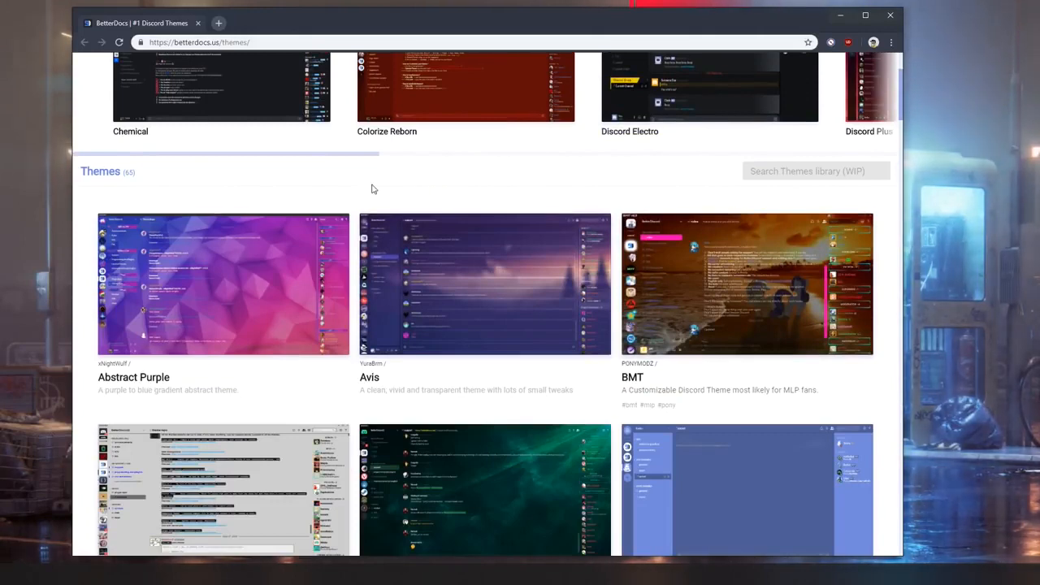
pyautogui.scroll(-2, 400, 191)
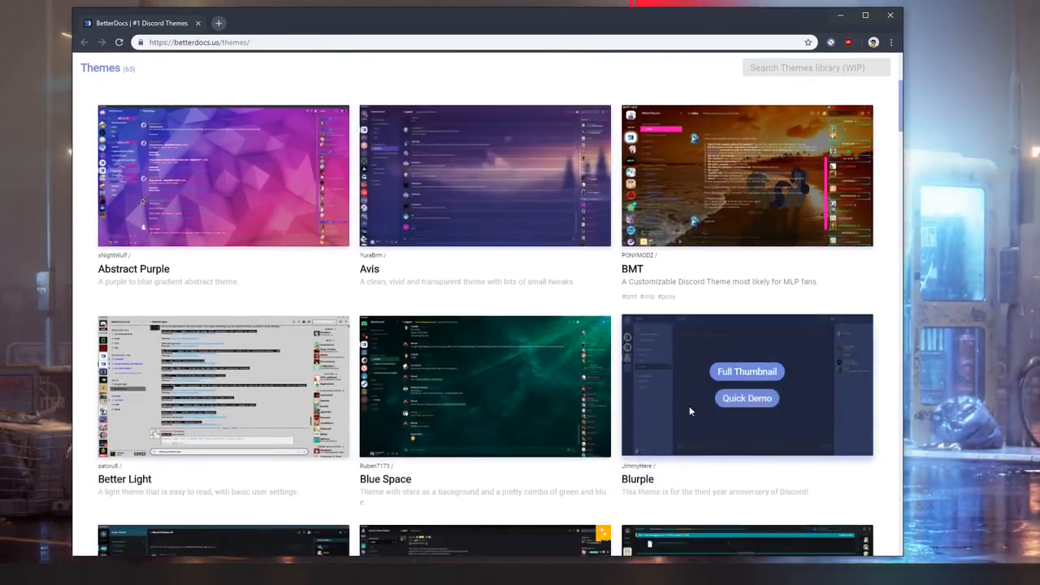
pyautogui.scroll(-1, 791, 247)
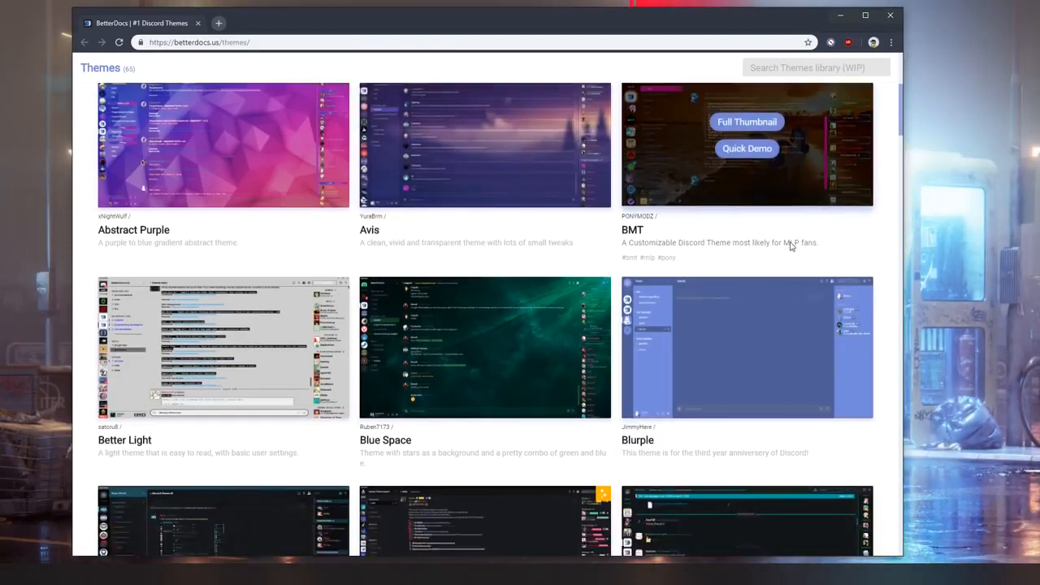
pyautogui.scroll(-3, 791, 246)
pyautogui.scroll(2, 740, 351)
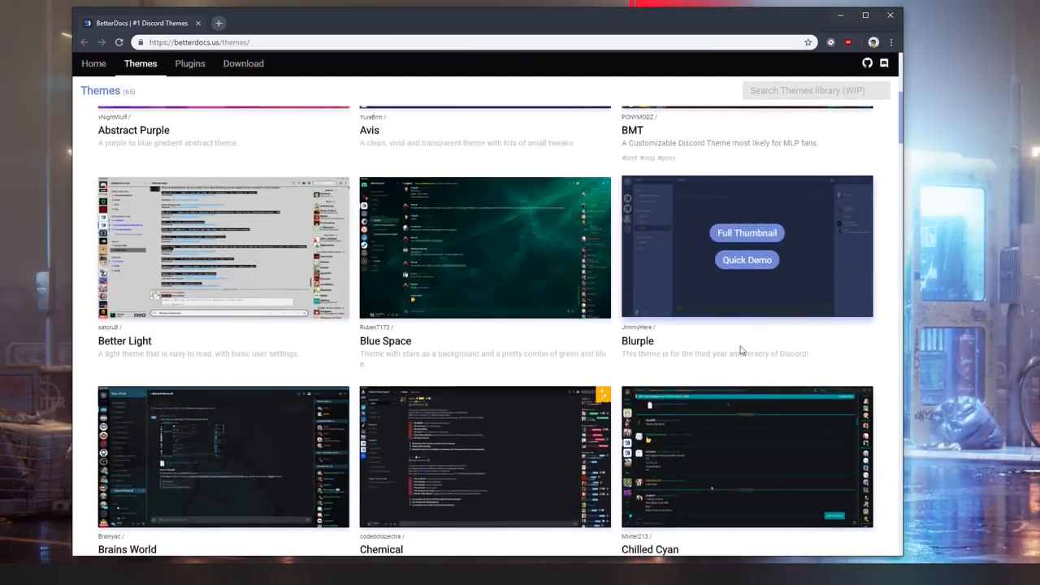
# Preview the Blurple theme in its quick demo, look through the sample chat, and close the demo.
pyautogui.click(748, 261)
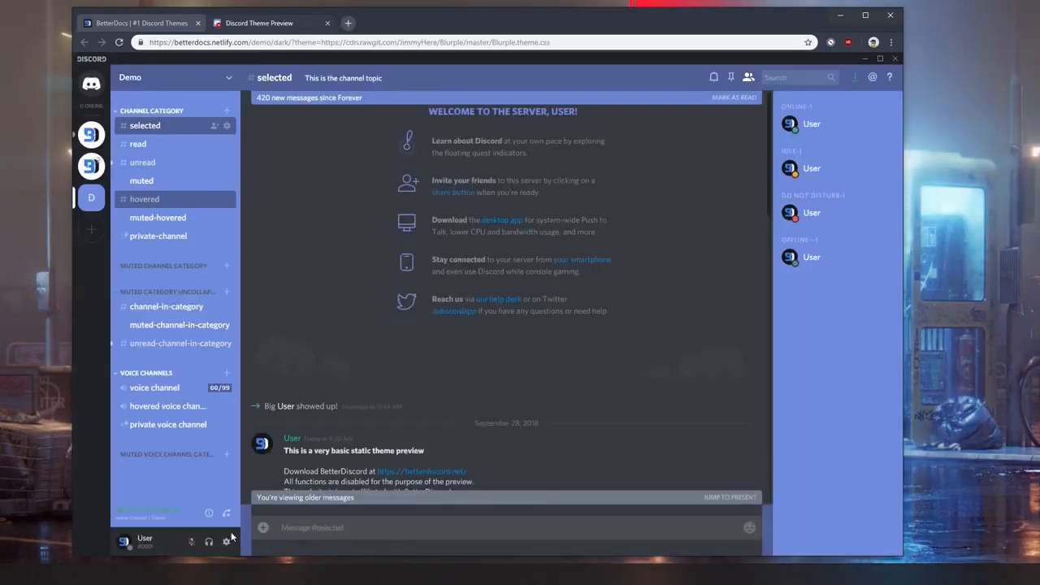
pyautogui.scroll(-10, 668, 375)
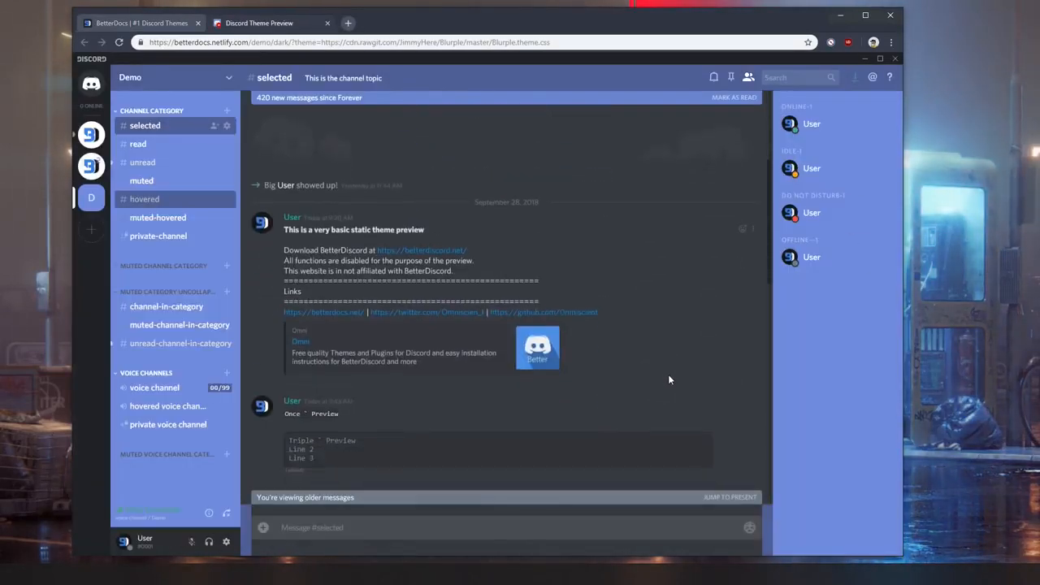
pyautogui.scroll(10, 676, 376)
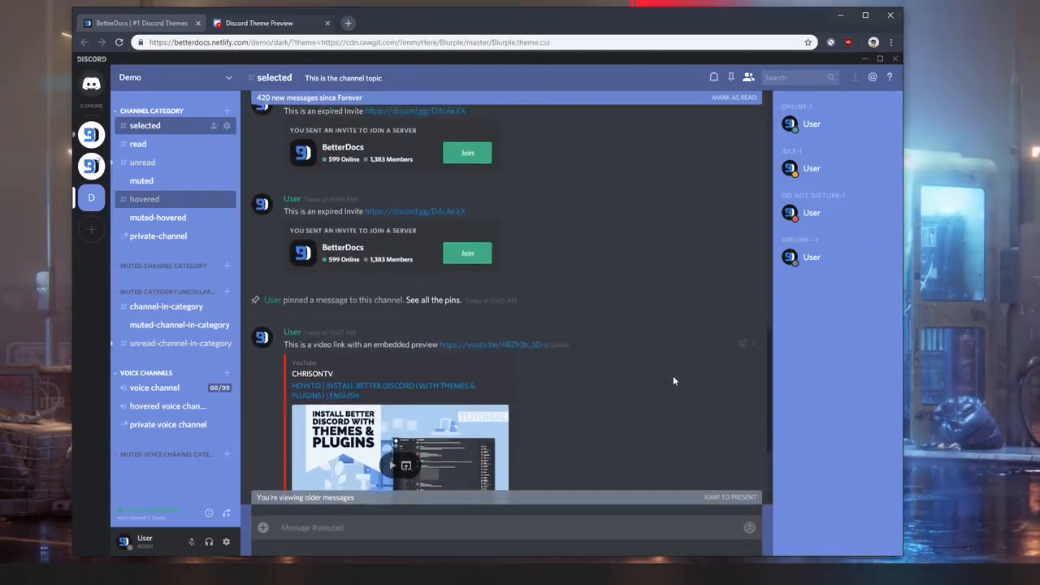
pyautogui.scroll(-5, 691, 435)
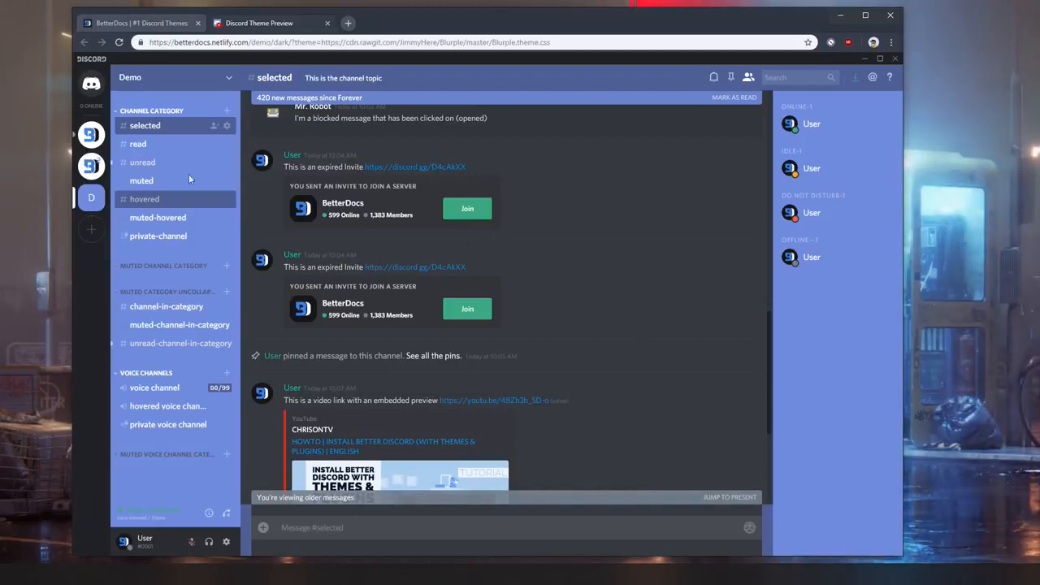
pyautogui.hotkey('ctrl', 'w')
# Browse the rest of the BetterDocs theme library, comparing thumbnails and descriptions to find a theme to install.
pyautogui.scroll(-3, 487, 341)
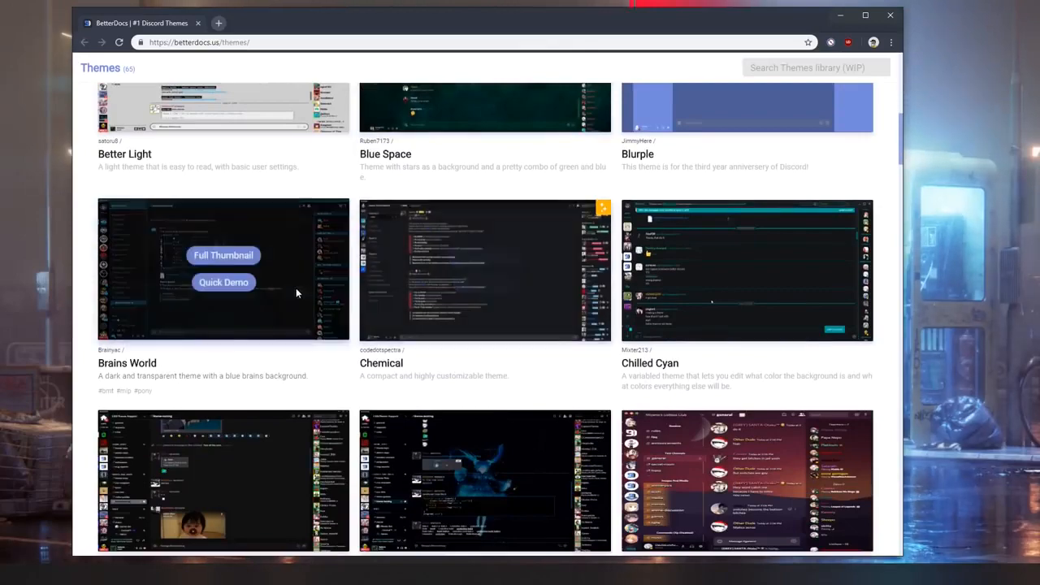
pyautogui.scroll(-3, 487, 284)
pyautogui.scroll(-2, 342, 342)
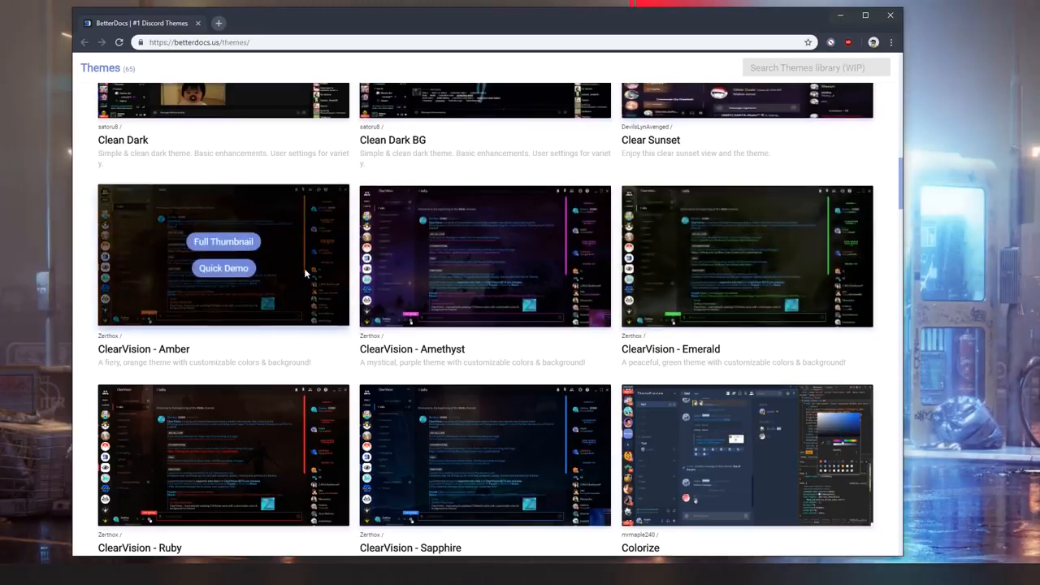
pyautogui.scroll(-2, 304, 274)
pyautogui.scroll(-6, 276, 362)
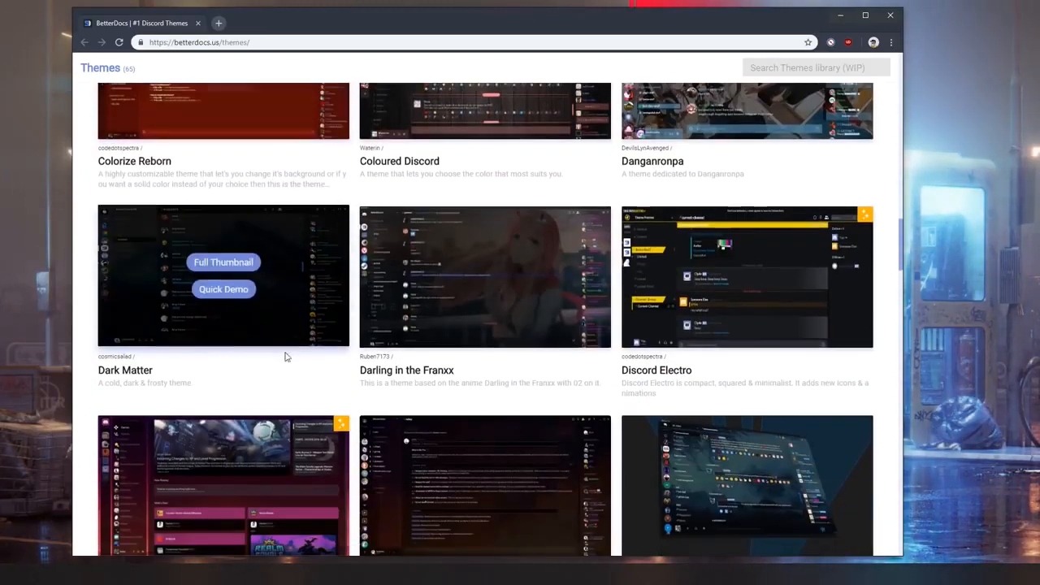
pyautogui.scroll(-3, 288, 366)
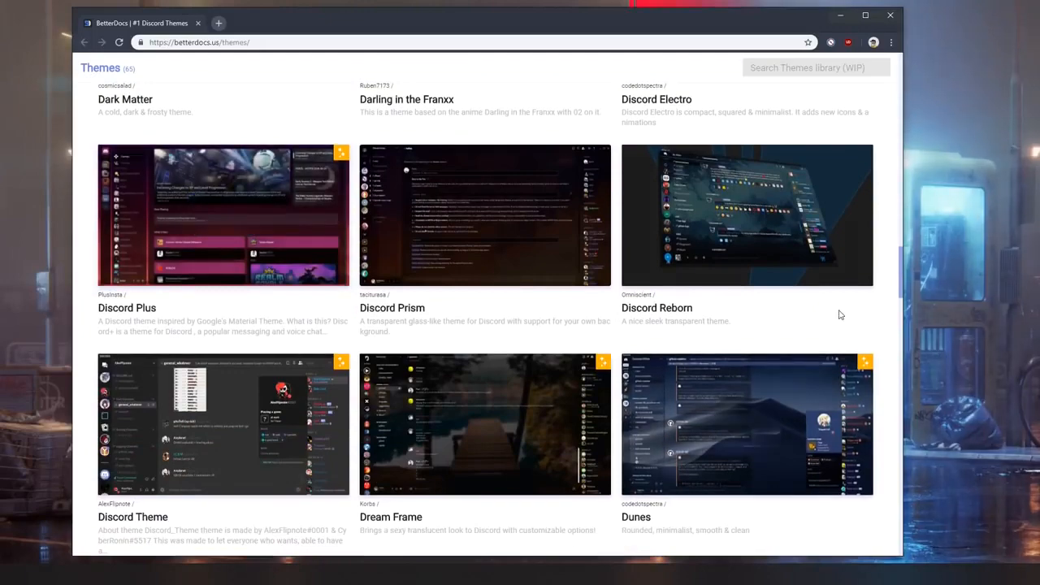
pyautogui.moveTo(837, 314)
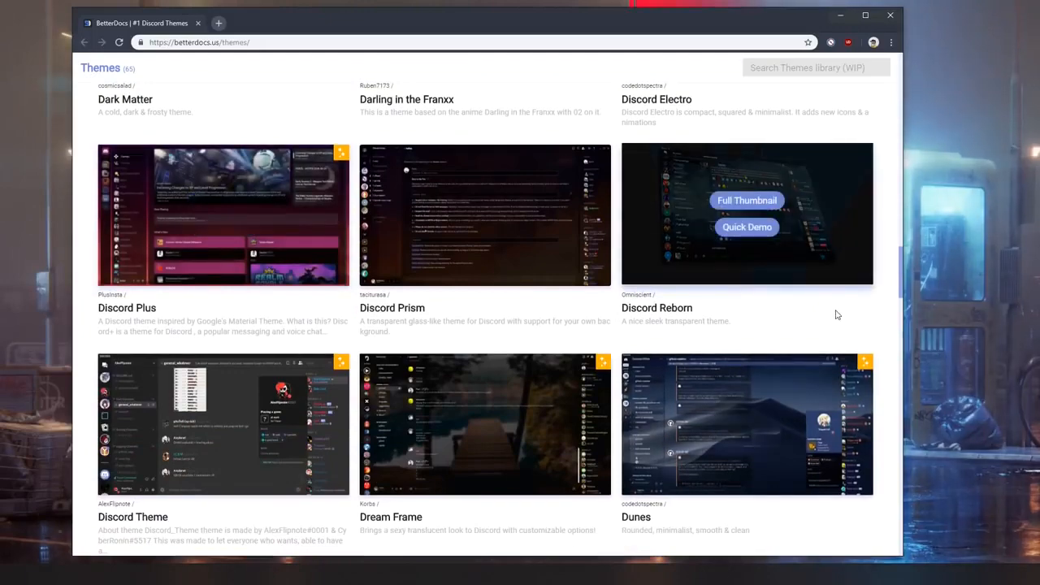
pyautogui.moveTo(497, 332)
pyautogui.scroll(-3, 549, 334)
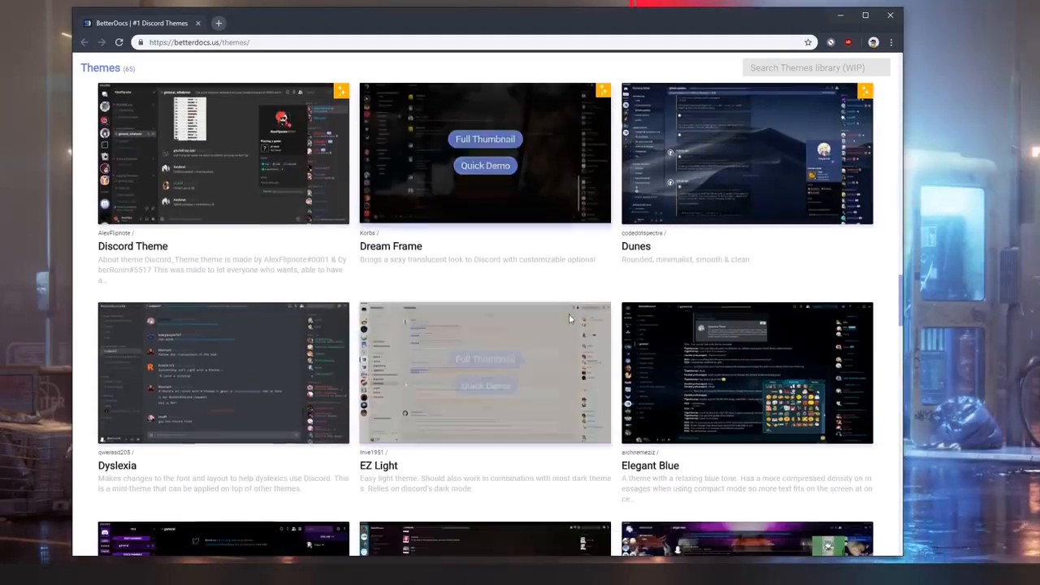
pyautogui.scroll(-2, 531, 317)
pyautogui.moveTo(300, 188)
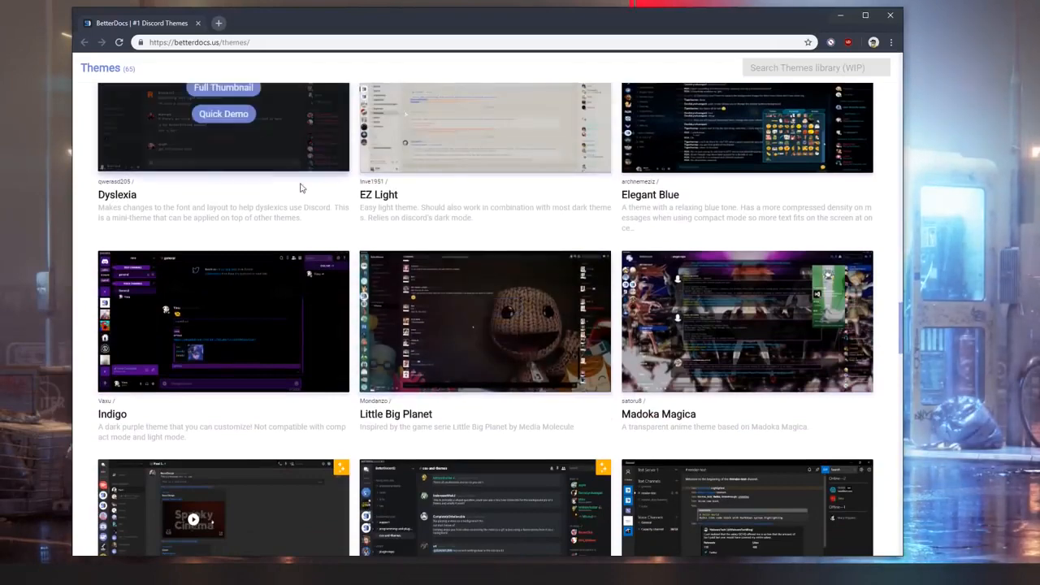
pyautogui.scroll(-3, 490, 344)
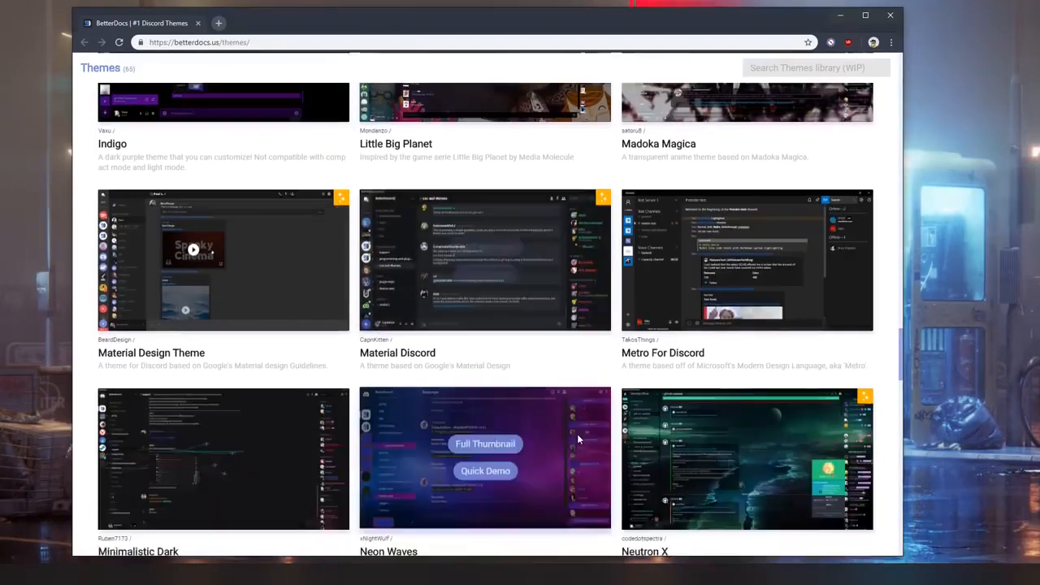
pyautogui.scroll(2, 577, 434)
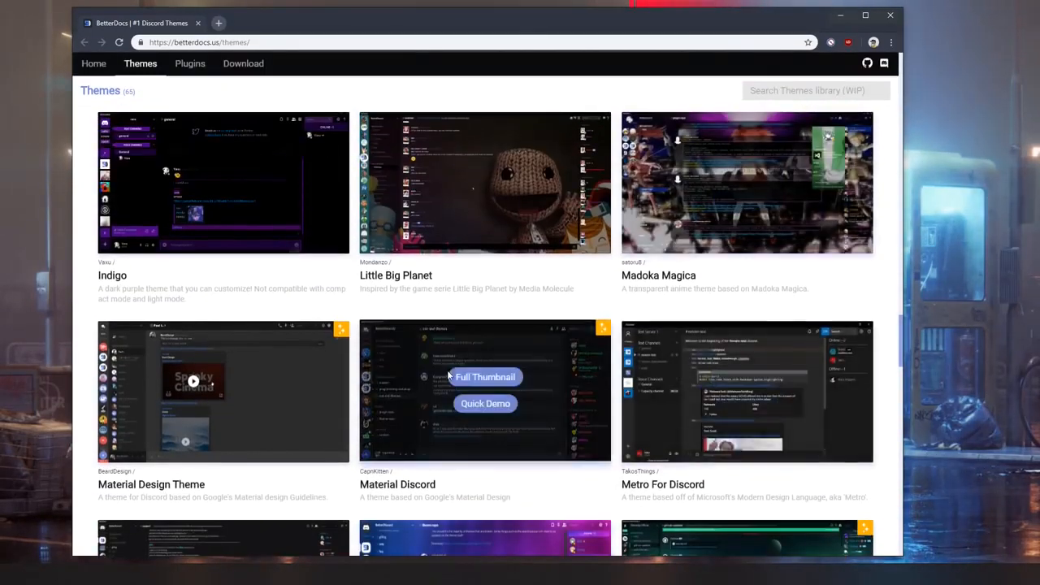
pyautogui.scroll(-2, 488, 382)
pyautogui.moveTo(772, 220)
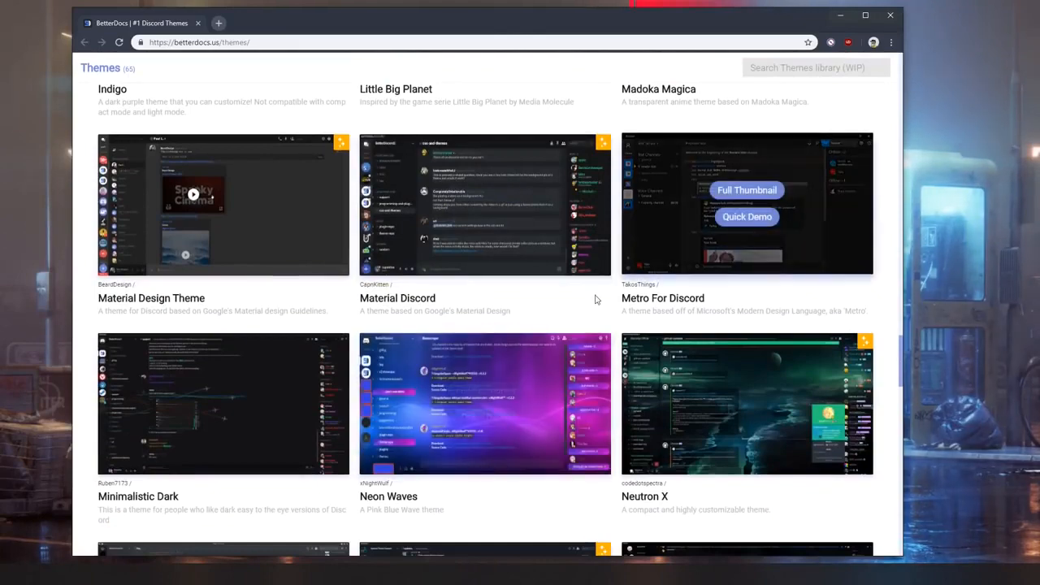
pyautogui.scroll(-3, 499, 261)
pyautogui.scroll(-3, 578, 304)
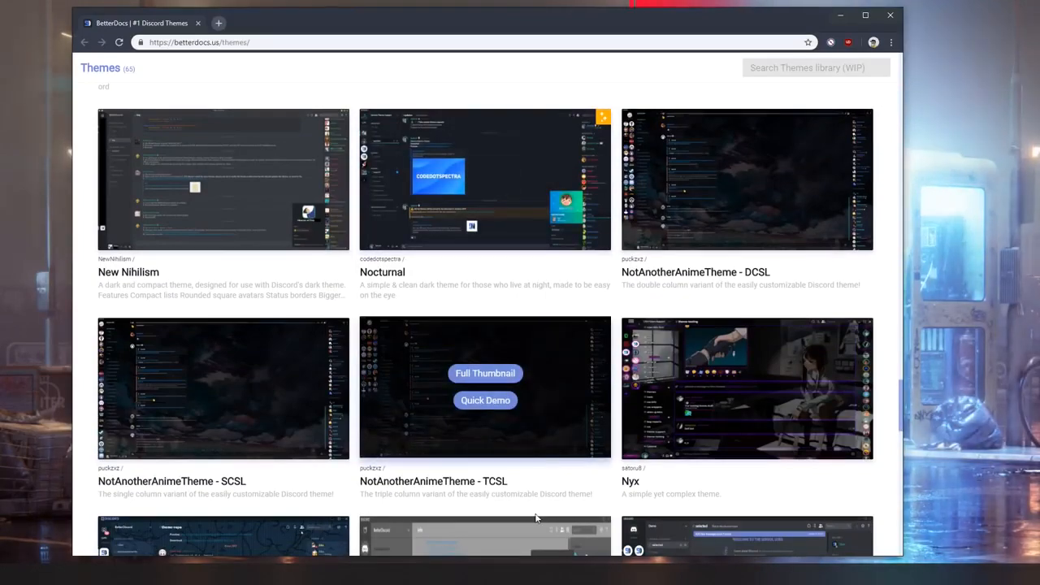
pyautogui.scroll(-12, 536, 512)
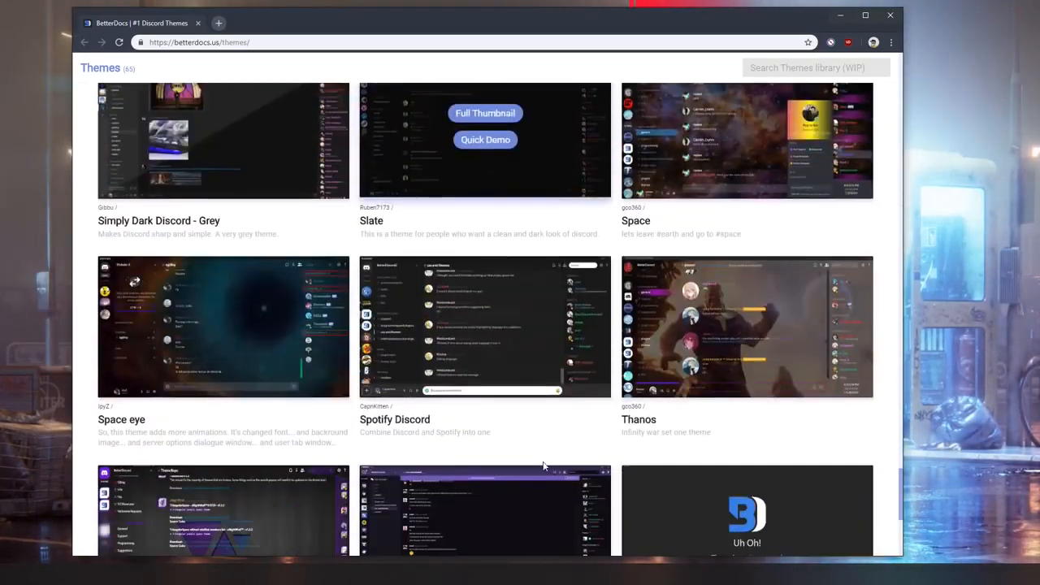
pyautogui.scroll(-5, 544, 465)
pyautogui.scroll(5, 547, 463)
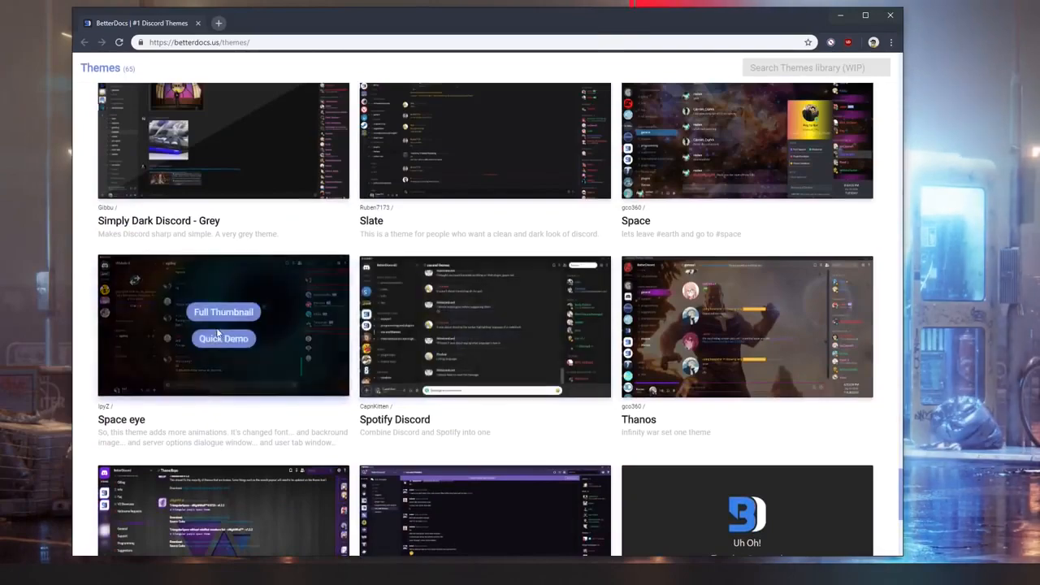
pyautogui.scroll(18, 492, 449)
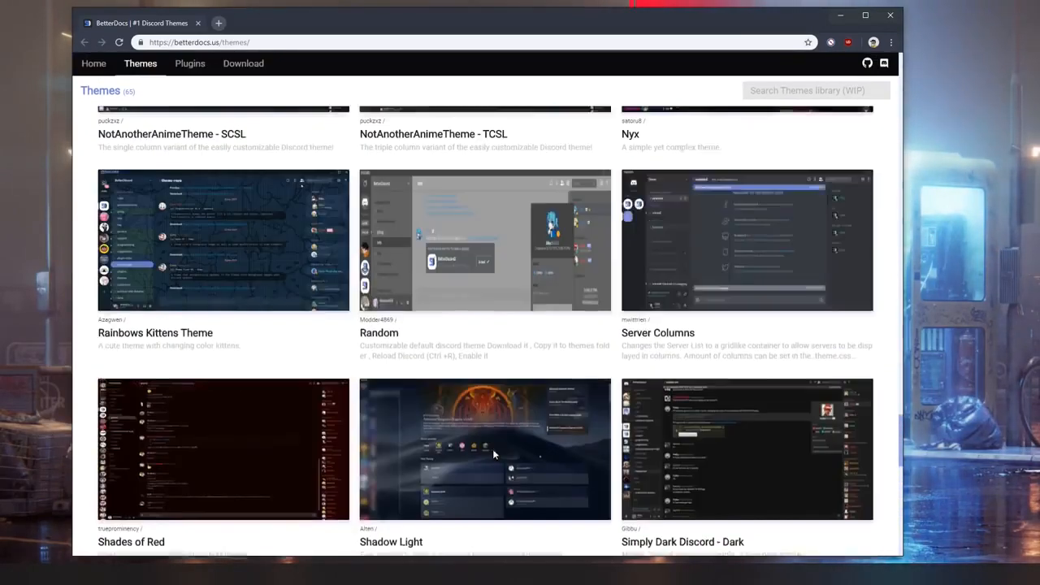
pyautogui.scroll(-17, 480, 443)
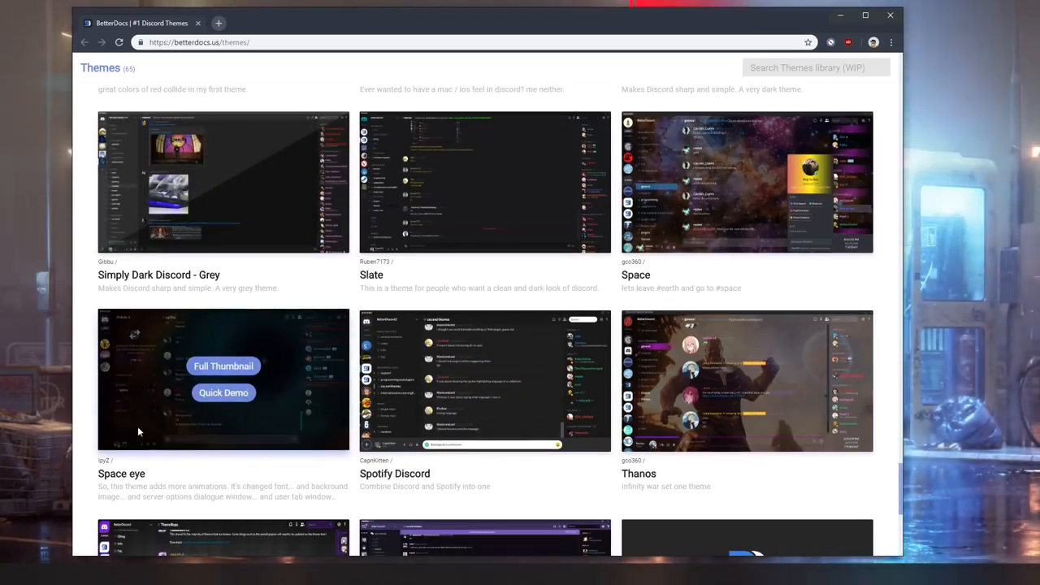
# Open the Space eye theme's page, preview its demo, and close the preview.
pyautogui.click(123, 474)
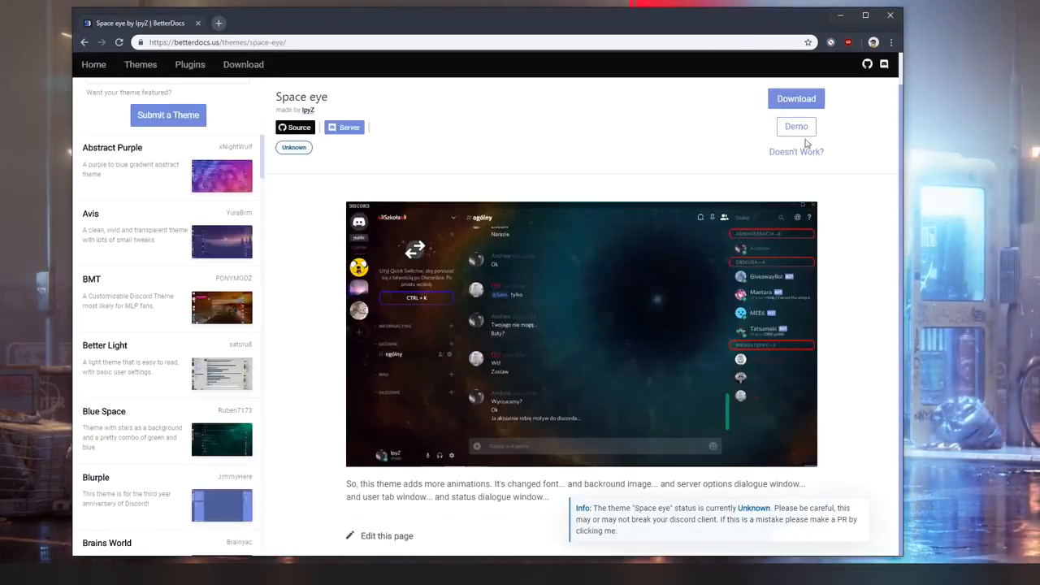
pyautogui.click(797, 126)
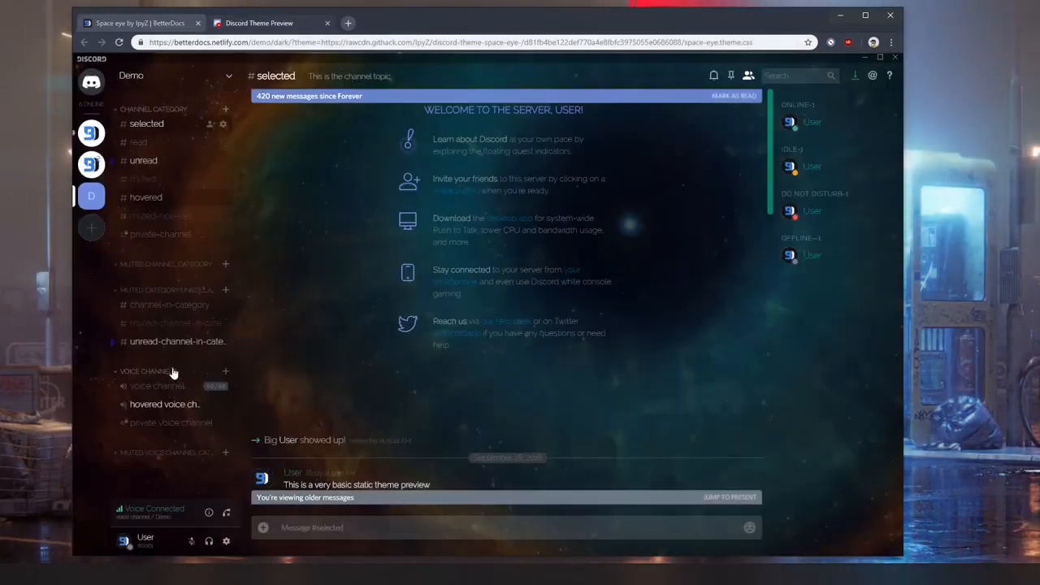
pyautogui.click(327, 23)
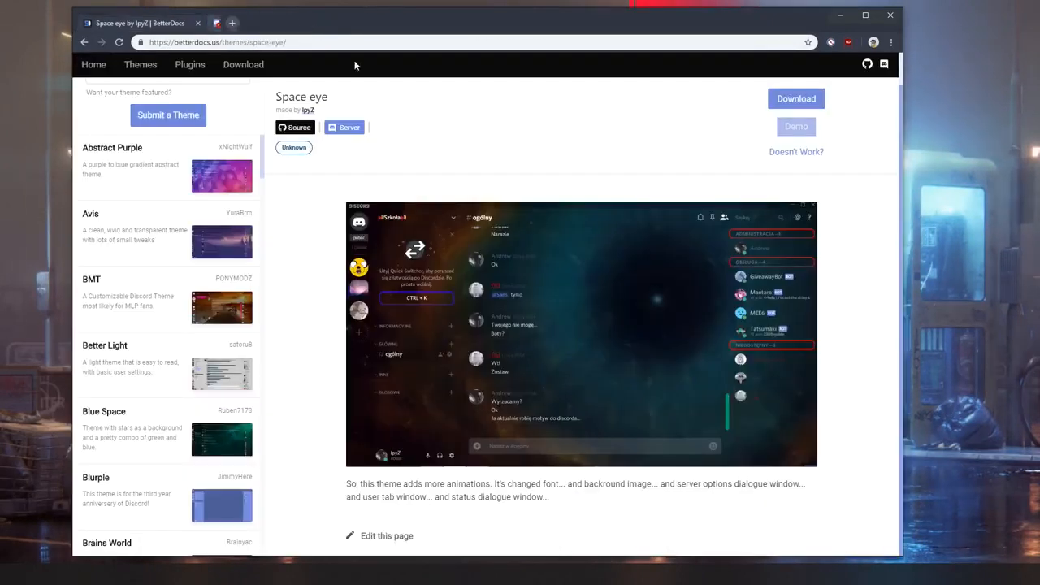
# Download the Space eye theme to the desktop as space-eye.theme.css.zip and place the archive beneath the BetterDocs Download shortcut.
pyautogui.click(792, 99)
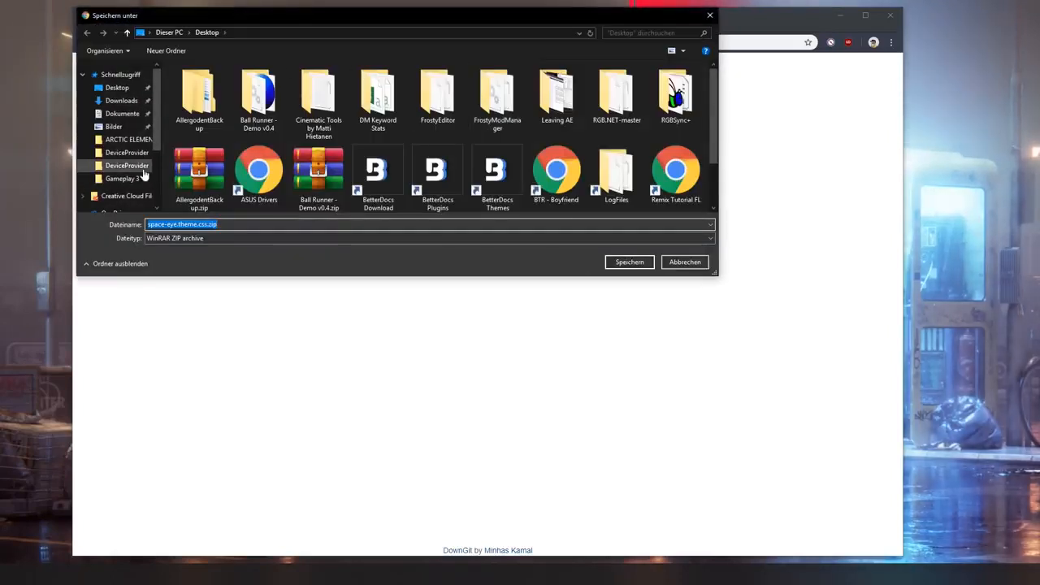
pyautogui.click(630, 263)
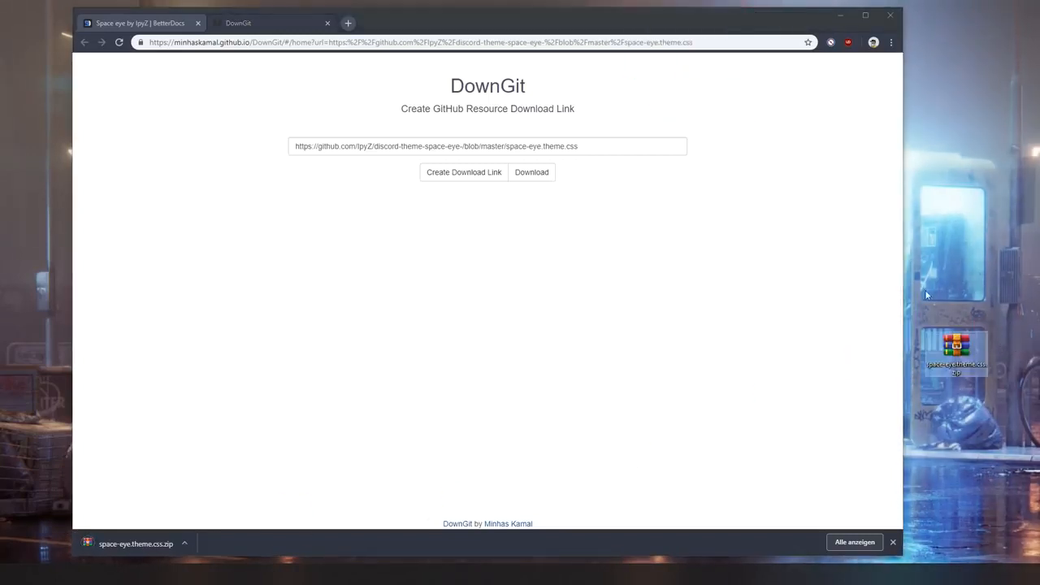
pyautogui.click(837, 17)
pyautogui.moveTo(955, 349); pyautogui.dragTo(481, 356)
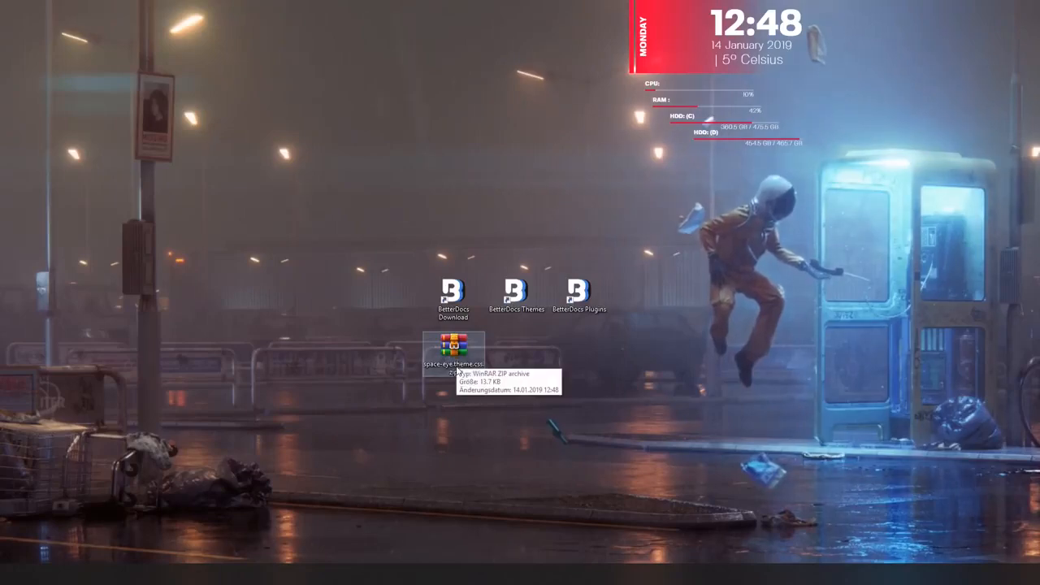
# Switch back to Discord's Bandaged BD Themes page and open the BetterDiscord themes folder.
pyautogui.press('Return')
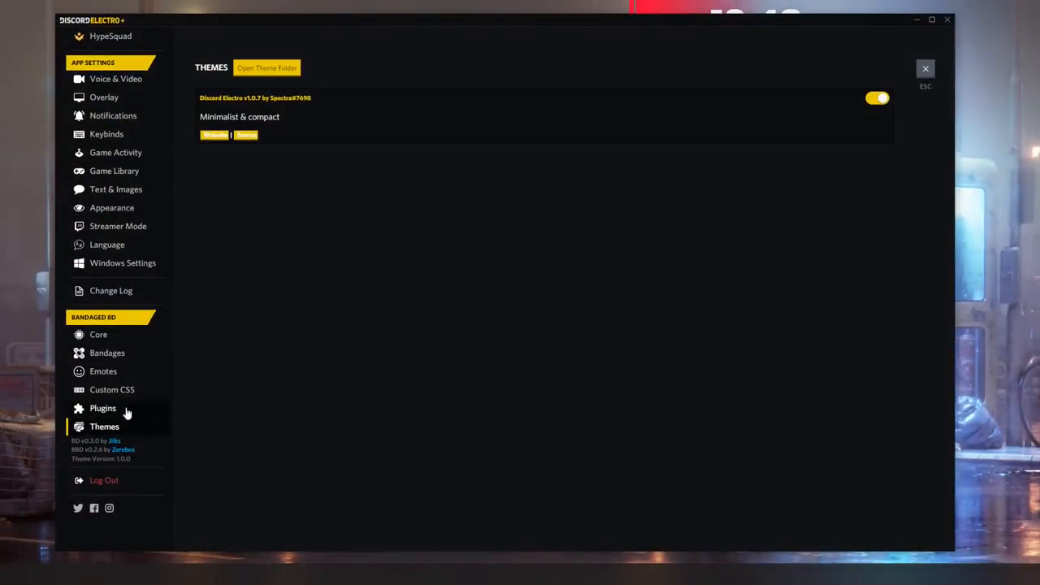
pyautogui.click(124, 410)
pyautogui.click(116, 426)
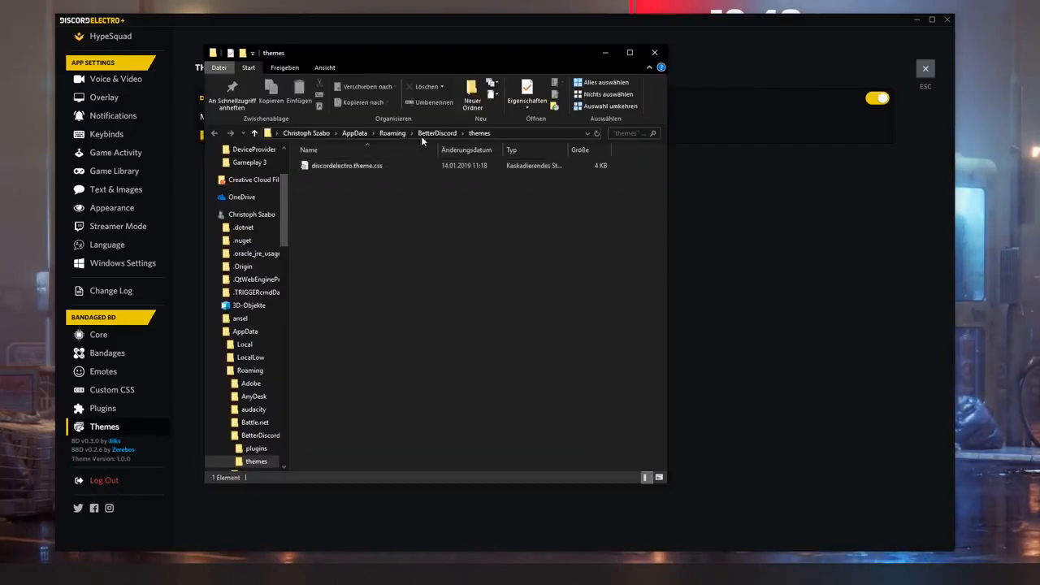
# Extract space-eye.theme.css from the space-eye.theme.css.zip archive into the BetterDiscord themes folder.
pyautogui.click(918, 21)
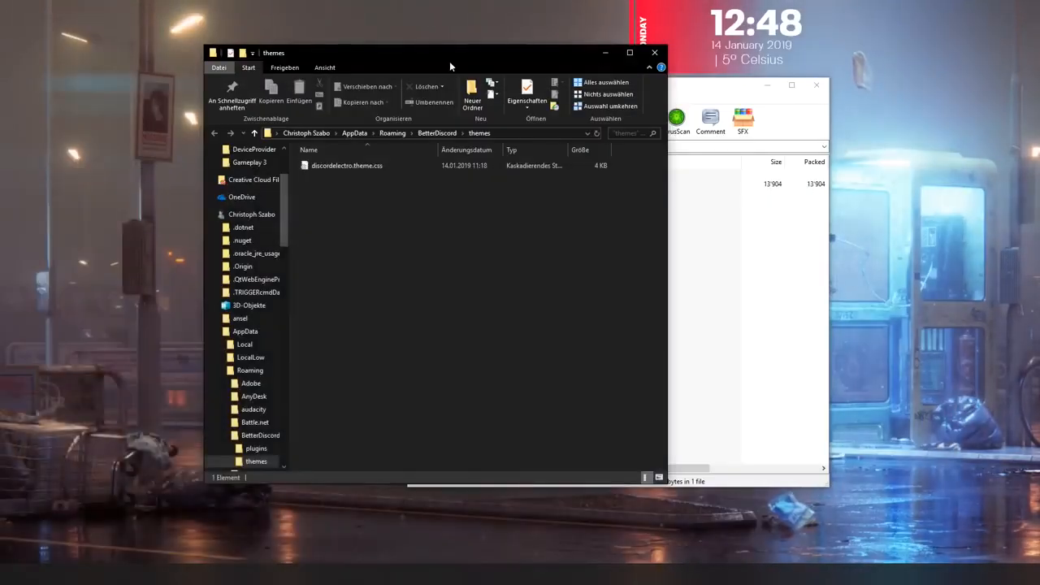
pyautogui.moveTo(446, 59); pyautogui.dragTo(181, 36)
pyautogui.click(491, 272)
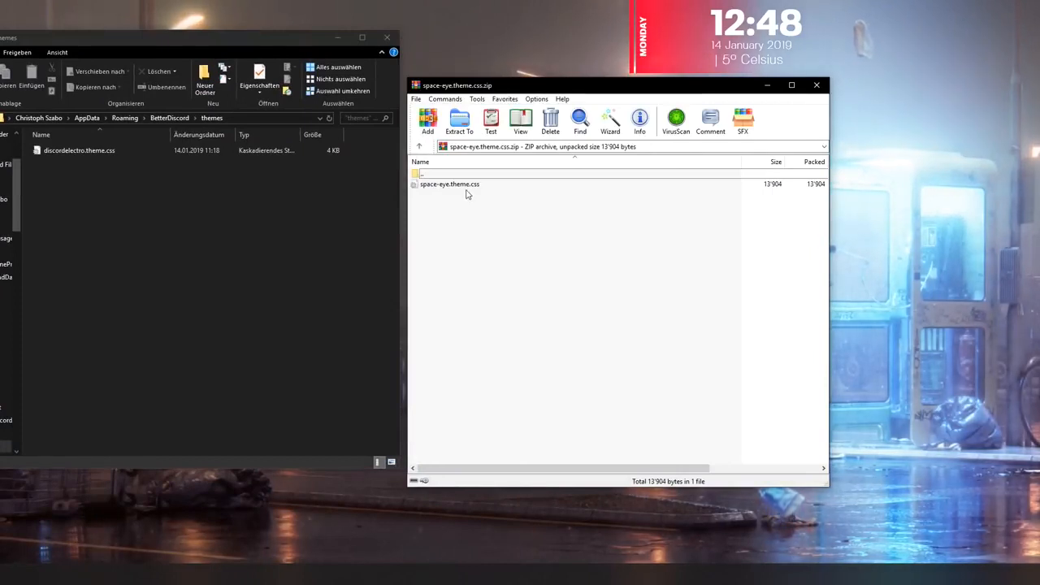
pyautogui.moveTo(456, 185); pyautogui.dragTo(452, 186)
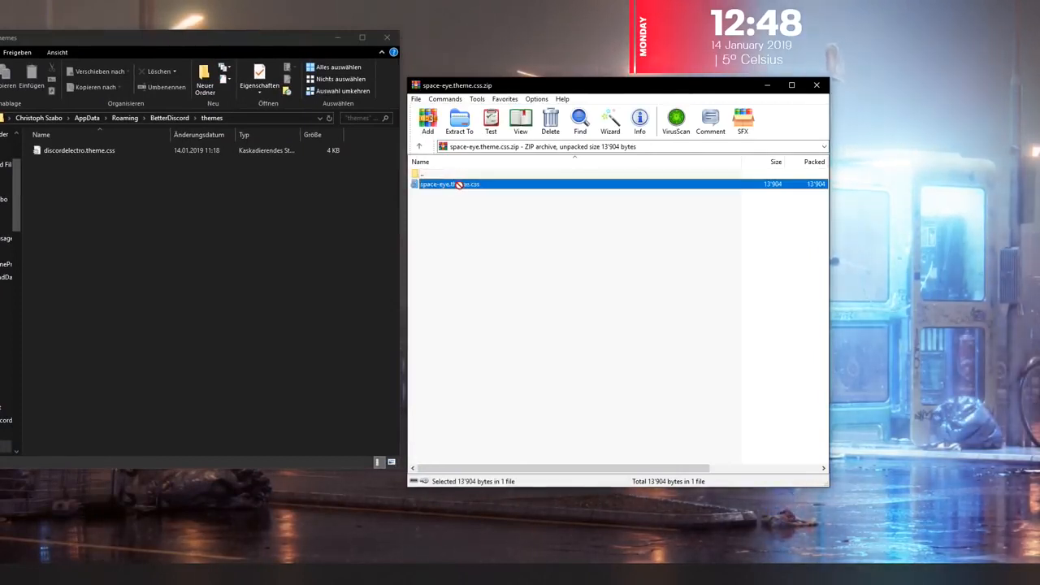
pyautogui.moveTo(182, 199); pyautogui.dragTo(182, 199)
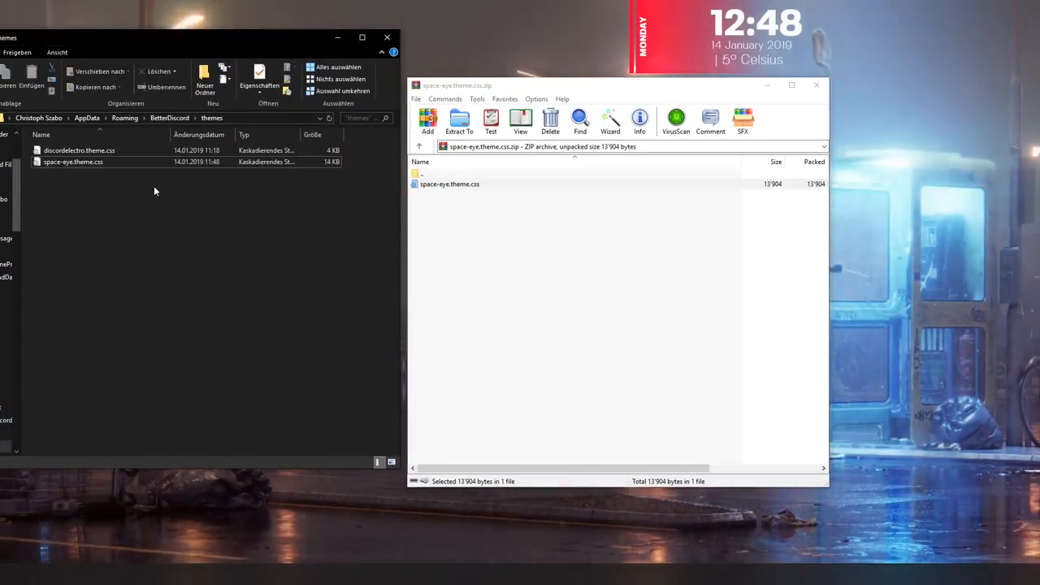
# Switch to Discord, replace the active Discord Electro theme with space-eye, and leave the settings to view the channels.
pyautogui.hotkey('alt', 'Tab')
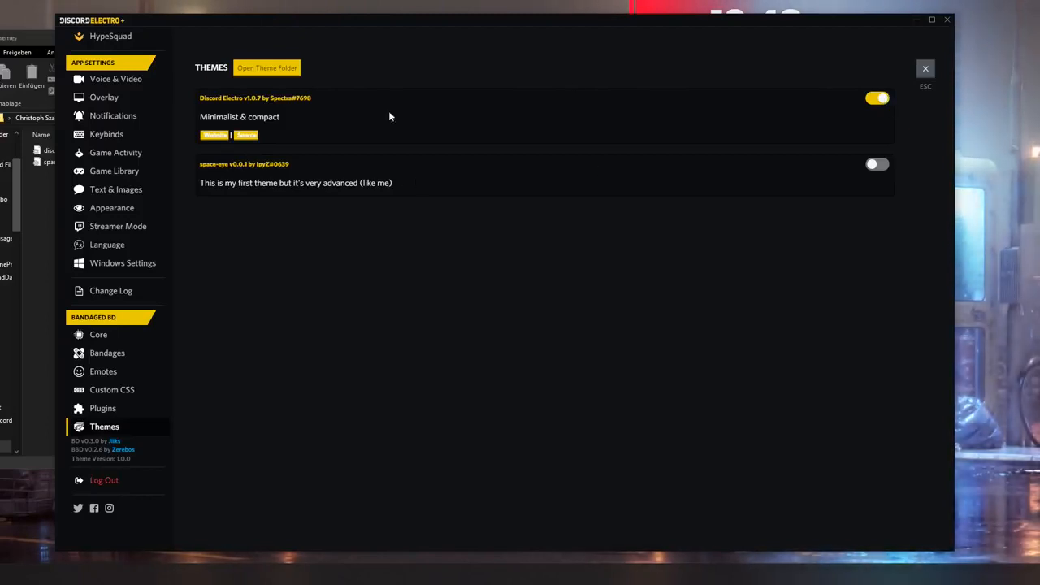
pyautogui.click(874, 98)
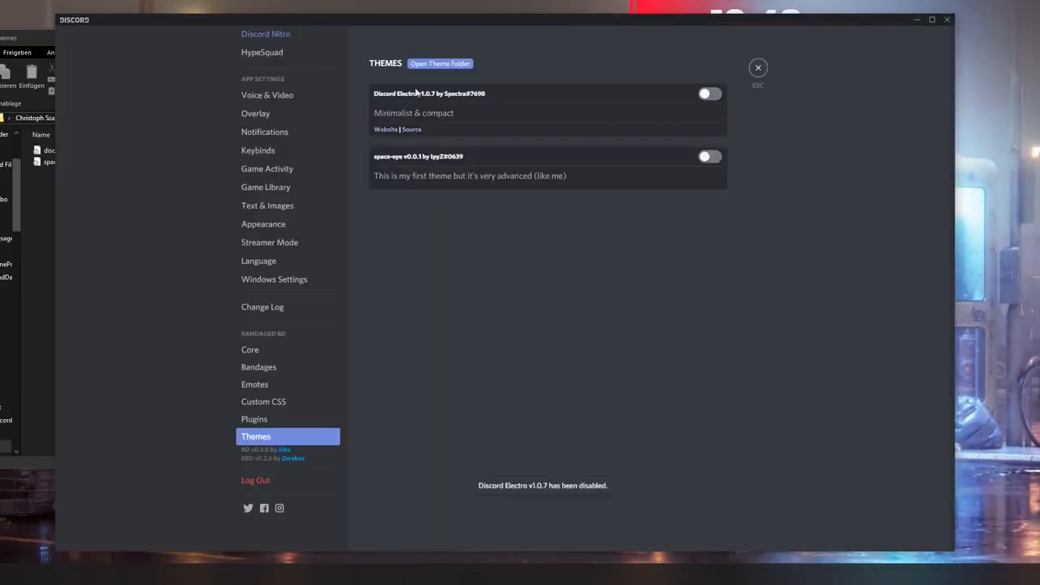
pyautogui.click(709, 159)
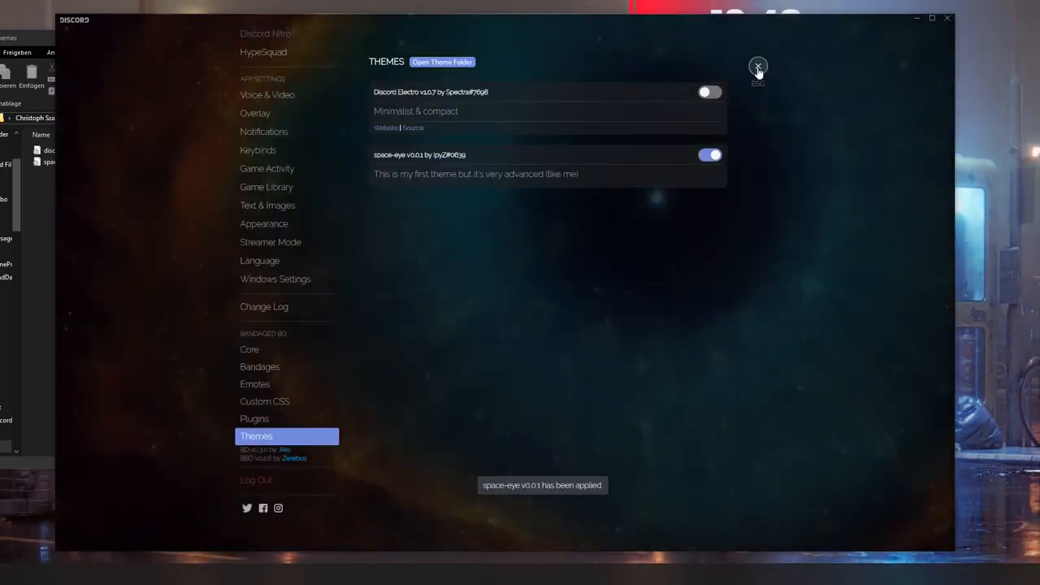
pyautogui.click(758, 69)
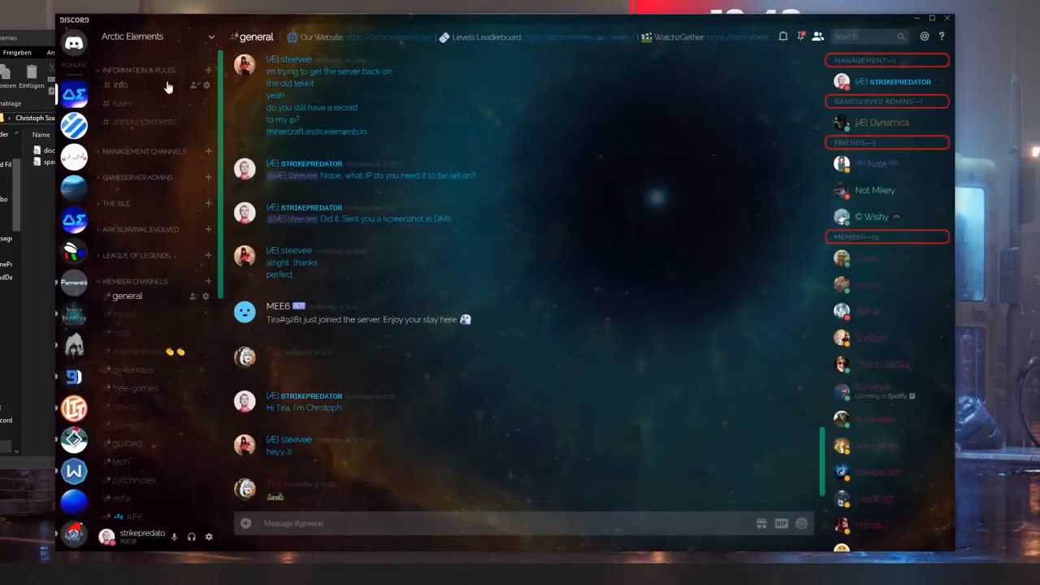
pyautogui.scroll(-5, 163, 289)
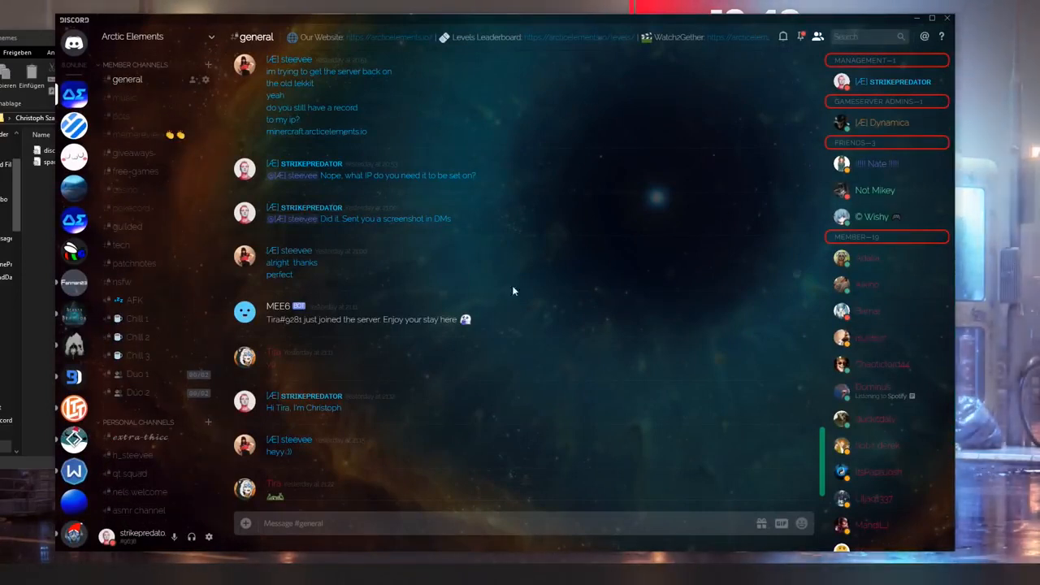
# Close the themes folder, open the Bandaged BD Plugins page in Discord's settings, and minimize Discord.
pyautogui.click(47, 248)
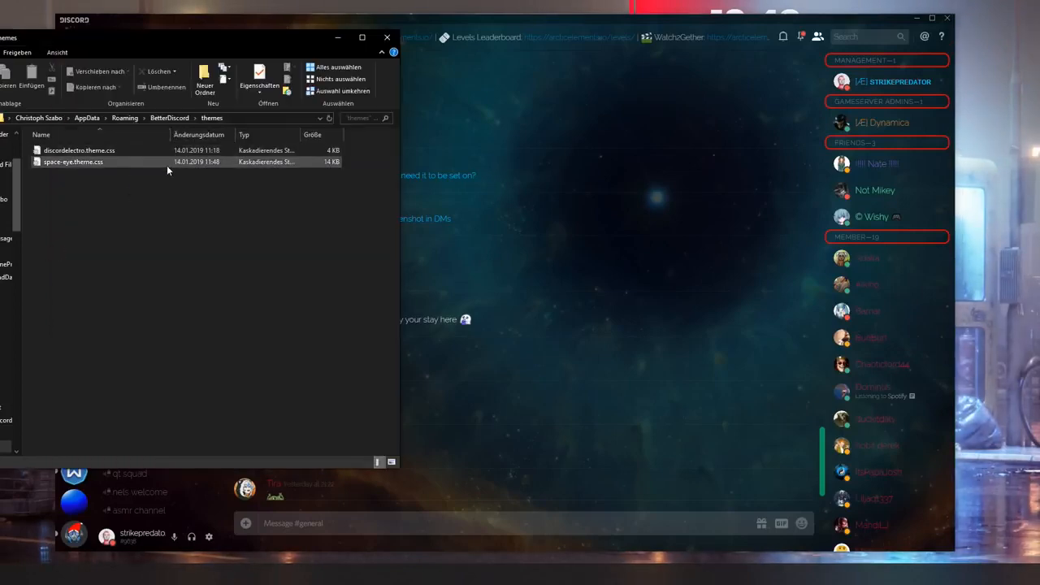
pyautogui.click(387, 37)
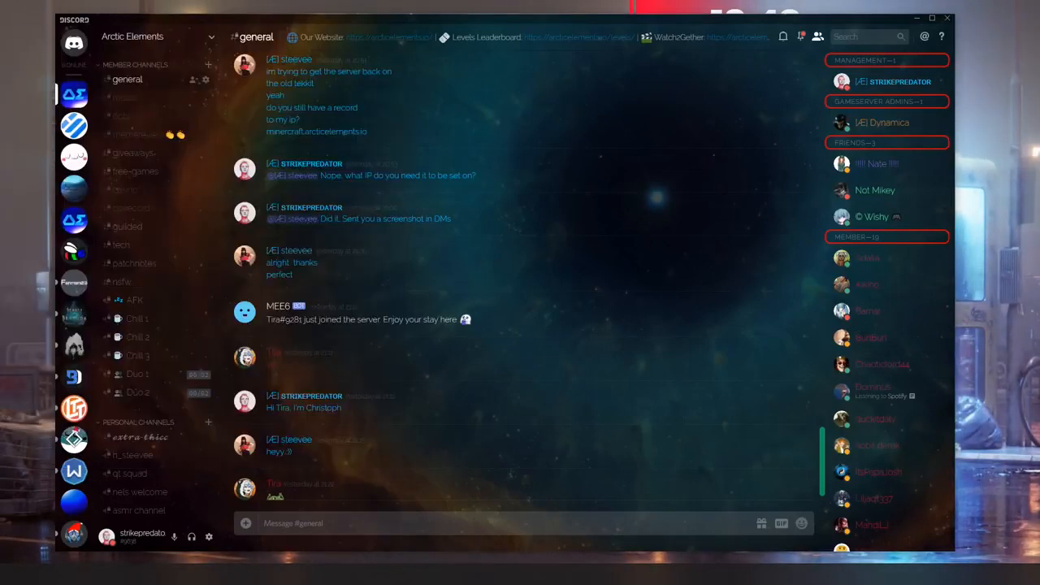
pyautogui.click(209, 537)
pyautogui.click(275, 417)
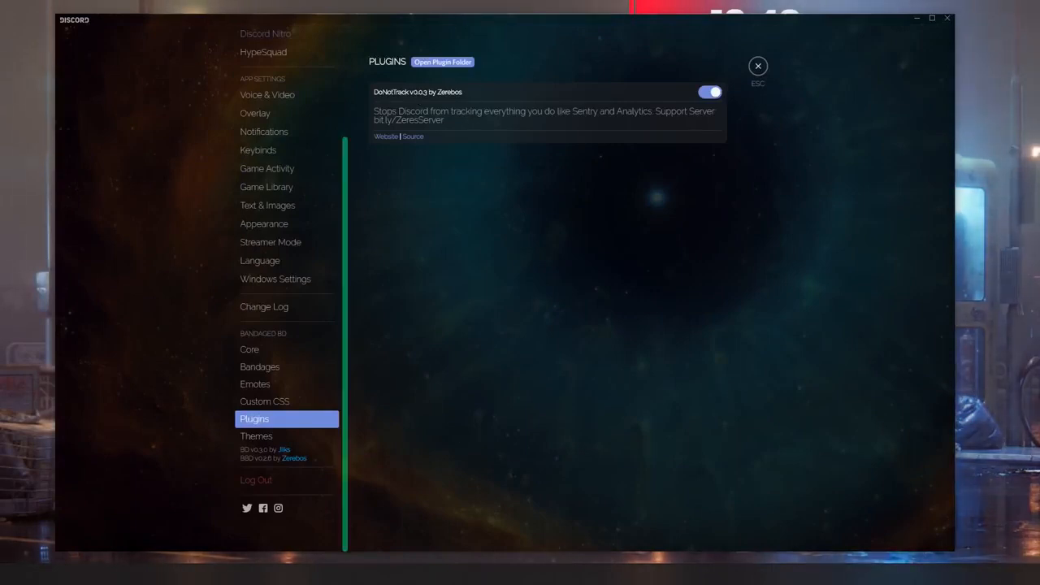
pyautogui.click(914, 20)
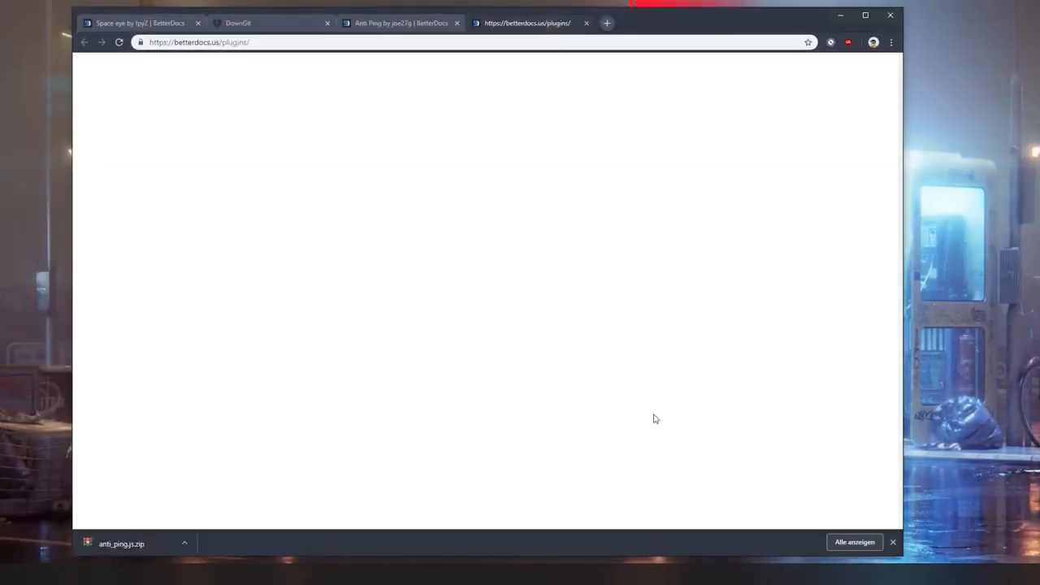
# Browse the BetterDocs plugin library and open the Do Not Track plugin's page.
pyautogui.scroll(-3, 124, 267)
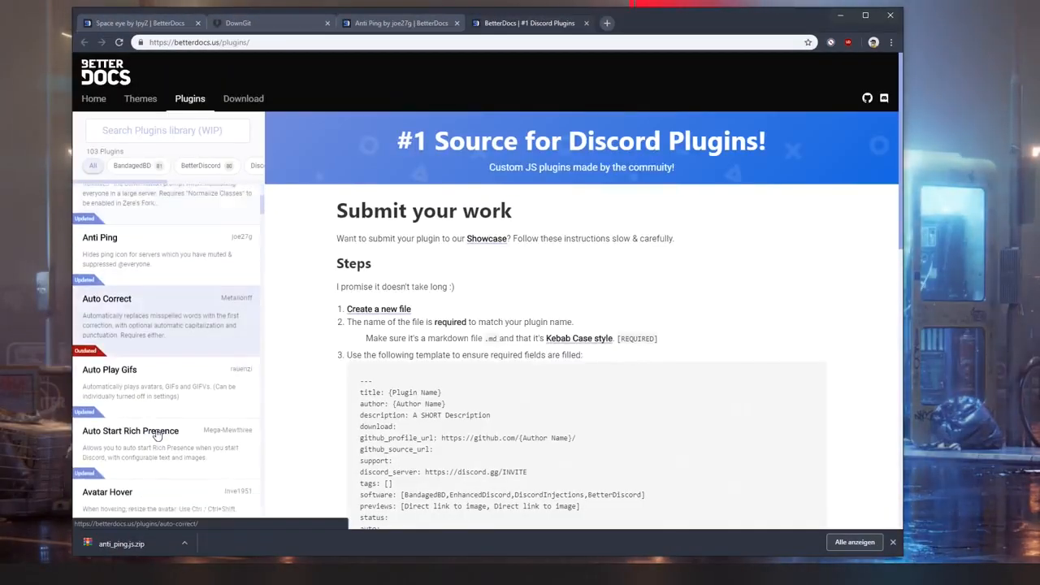
pyautogui.scroll(-8, 127, 386)
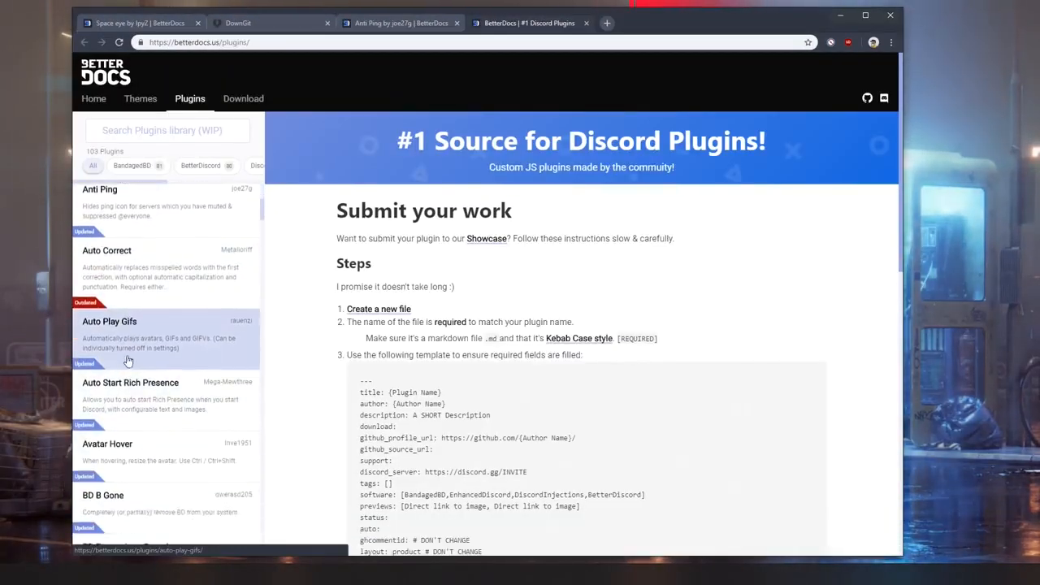
pyautogui.scroll(12, 167, 320)
pyautogui.scroll(-15, 167, 307)
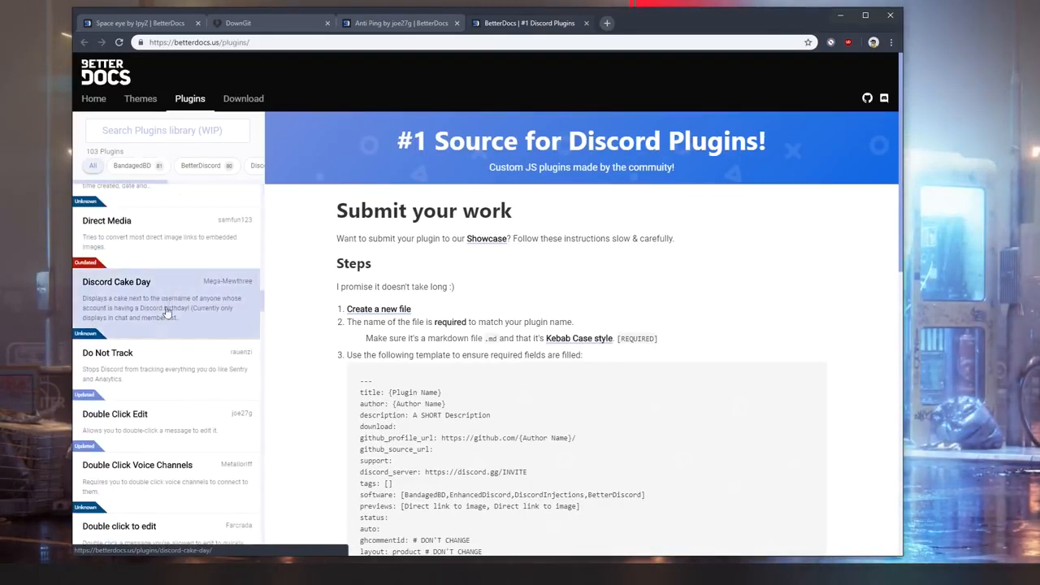
pyautogui.click(204, 379)
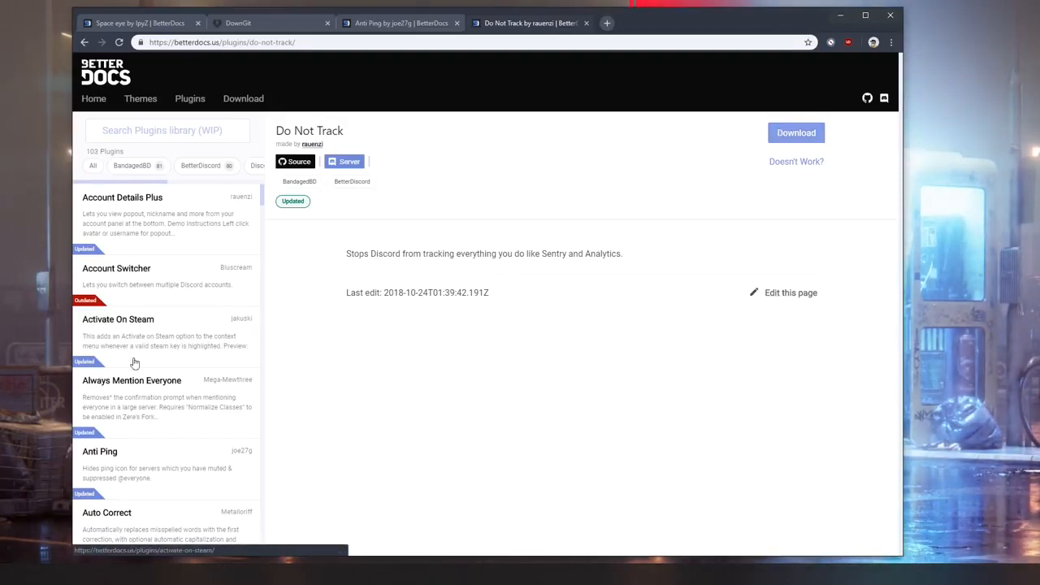
# Download the Do Not Track plugin to the desktop as DoNotTrack.zip, open the archive, and minimize the browser.
pyautogui.click(796, 133)
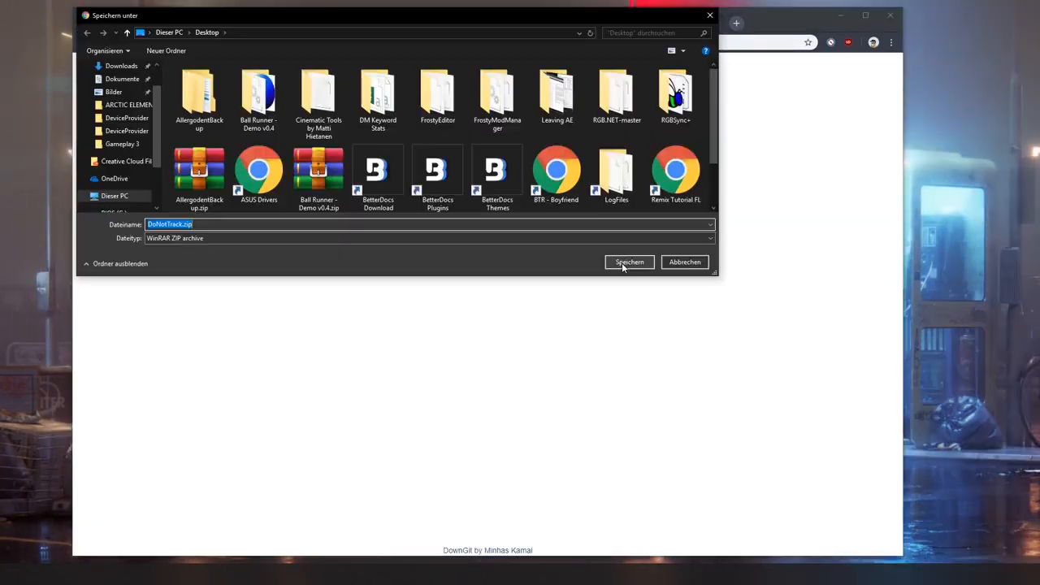
pyautogui.click(624, 264)
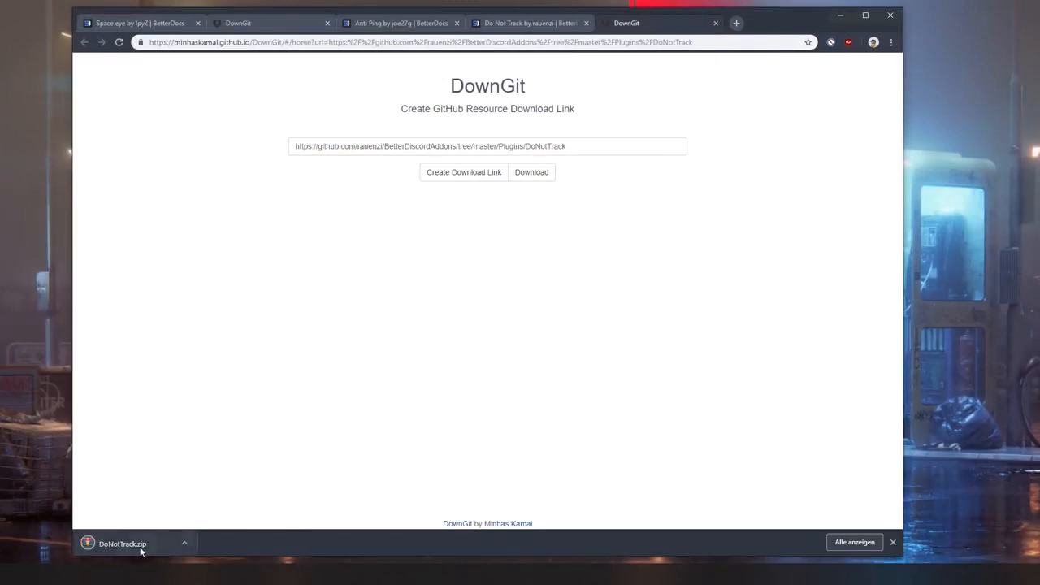
pyautogui.click(140, 551)
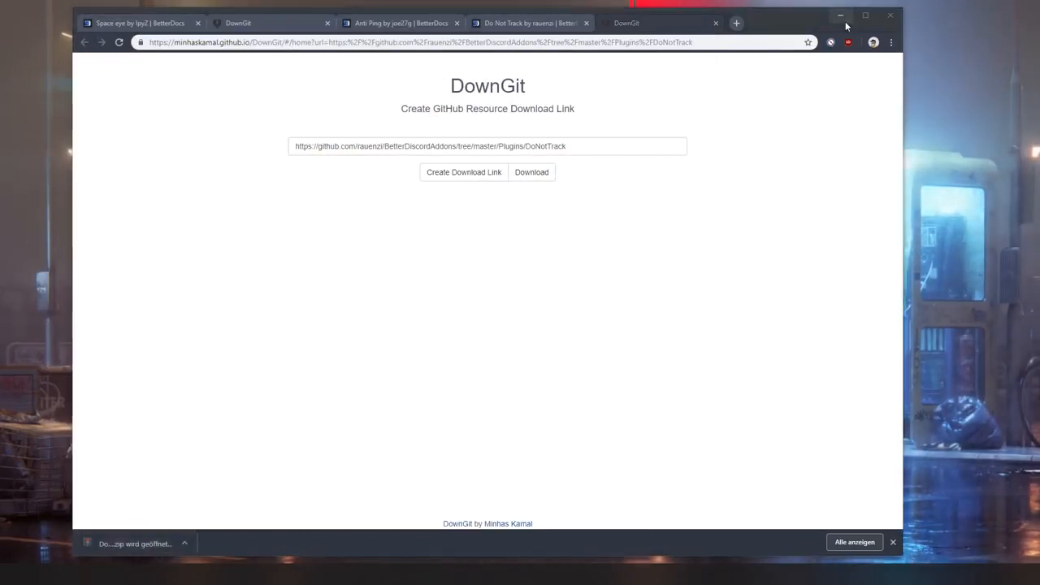
pyautogui.click(842, 17)
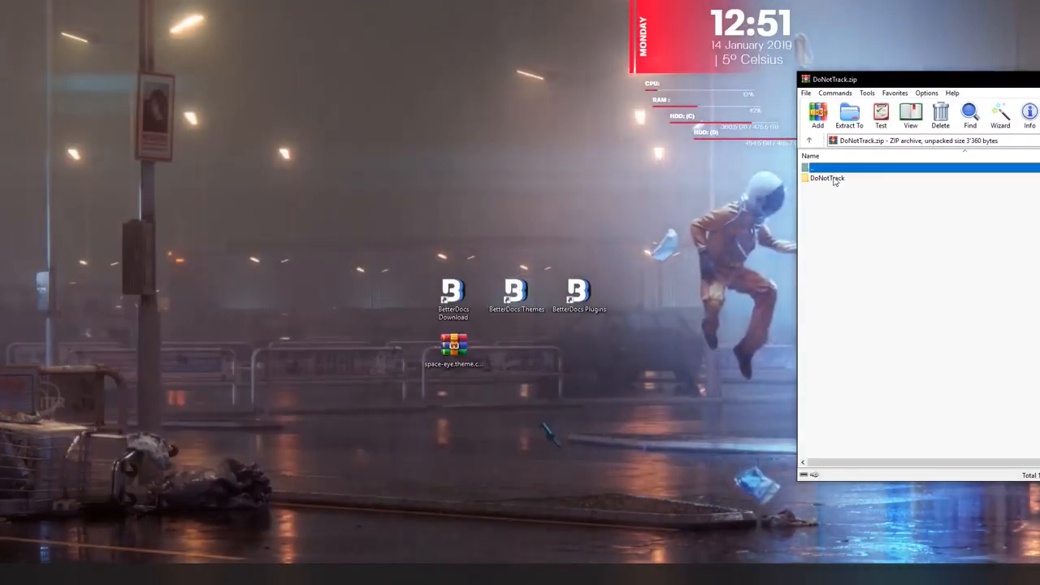
# Open the DoNotTrack folder inside the archive and select DoNotTrack.plugin.js.
pyautogui.click(837, 180)
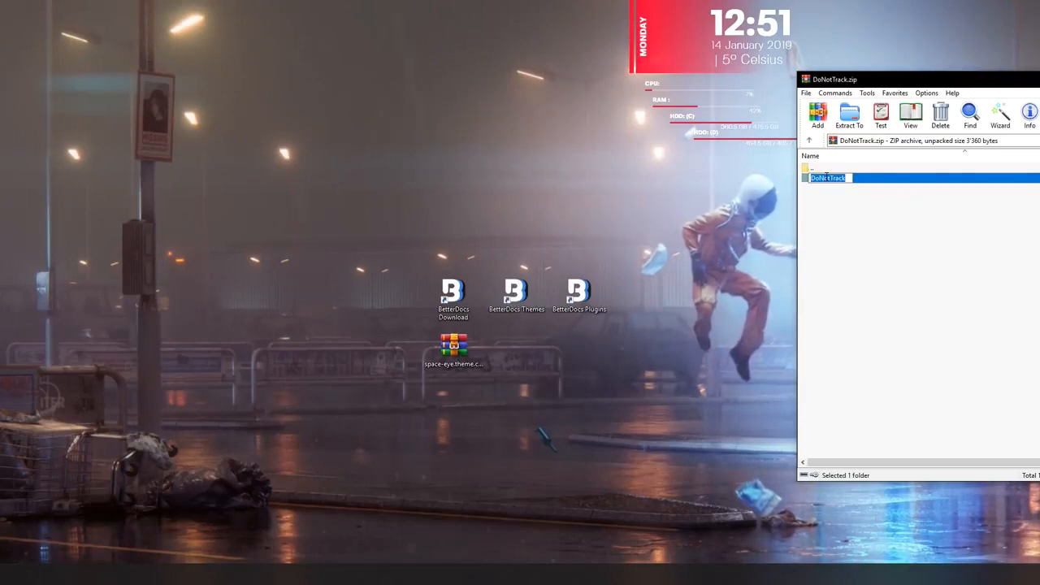
pyautogui.doubleClick(867, 183)
pyautogui.click(853, 188)
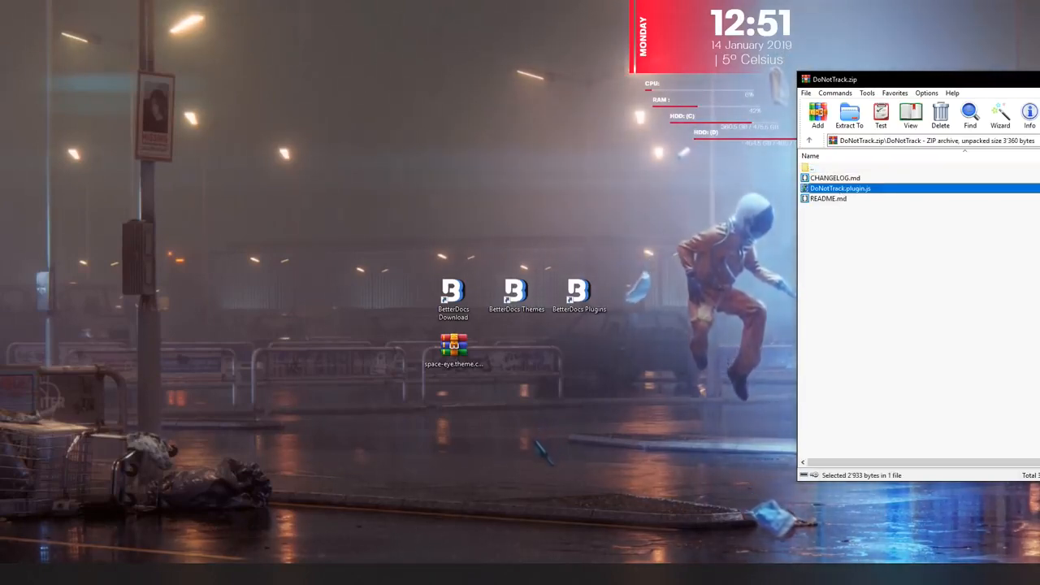
# Switch to Discord and open the BetterDiscord plugins folder from the Bandaged BD Plugins settings.
pyautogui.click(268, 573)
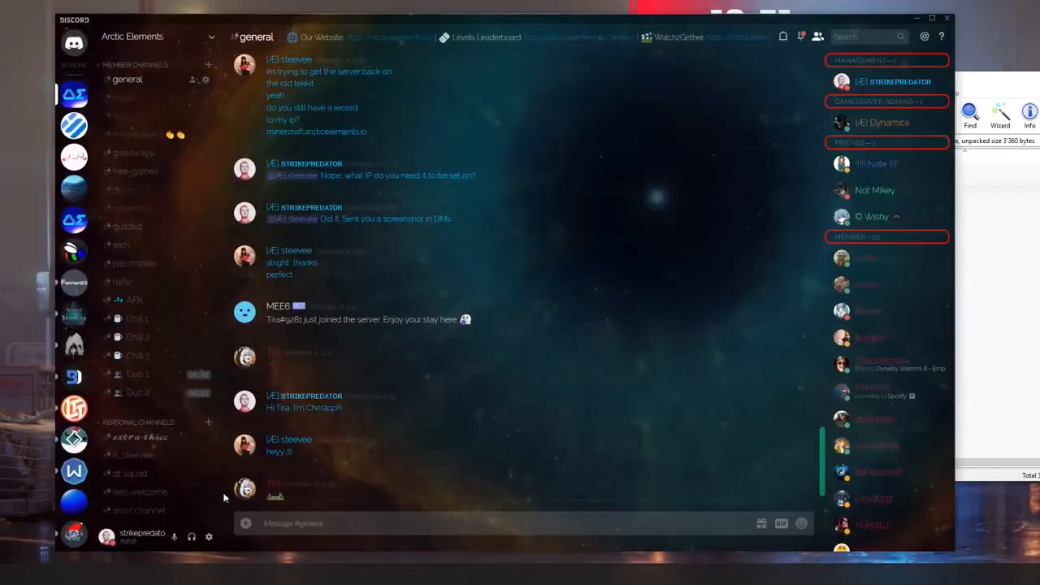
pyautogui.click(209, 537)
pyautogui.scroll(-1, 279, 422)
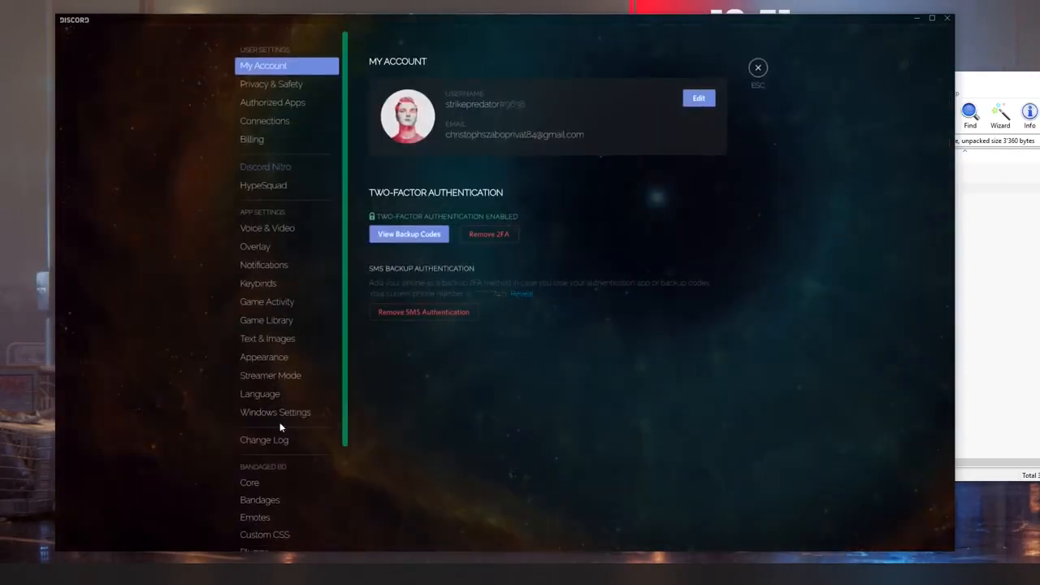
pyautogui.scroll(-3, 280, 427)
pyautogui.click(275, 419)
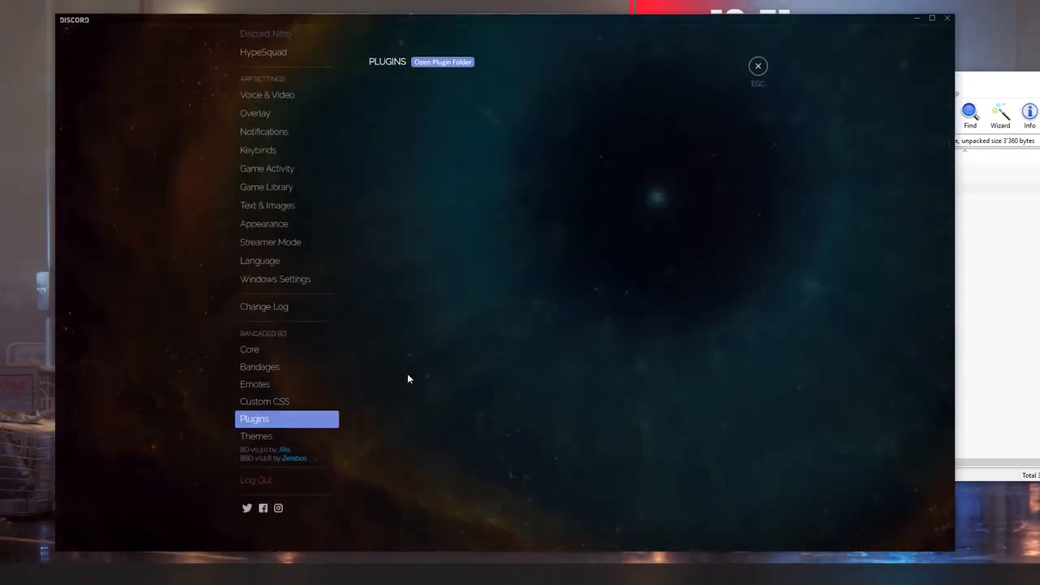
pyautogui.click(440, 68)
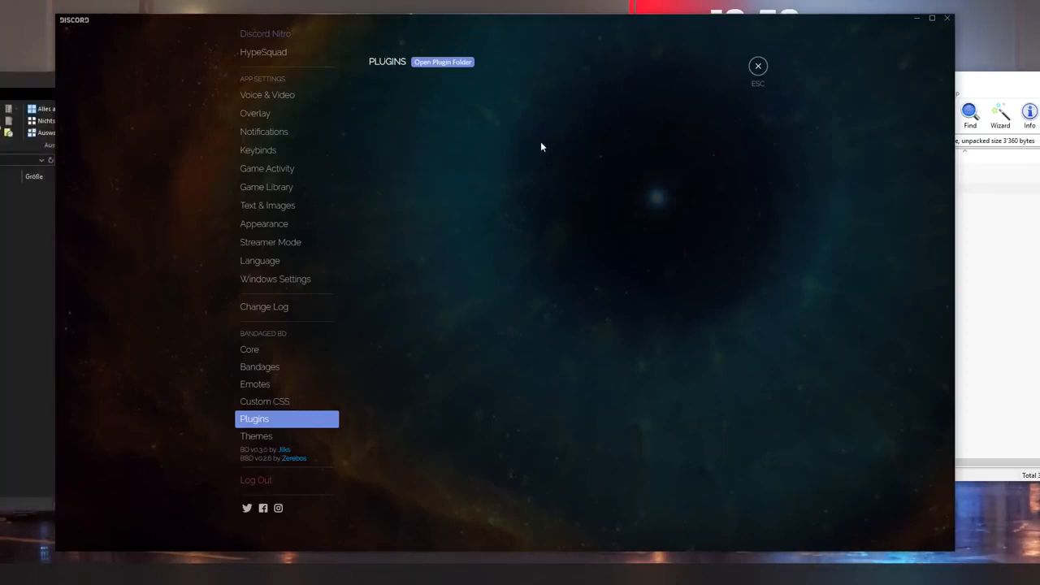
# Copy DoNotTrack.plugin.js from the archive into the plugins folder, and close the archive and folder windows.
pyautogui.click(971, 229)
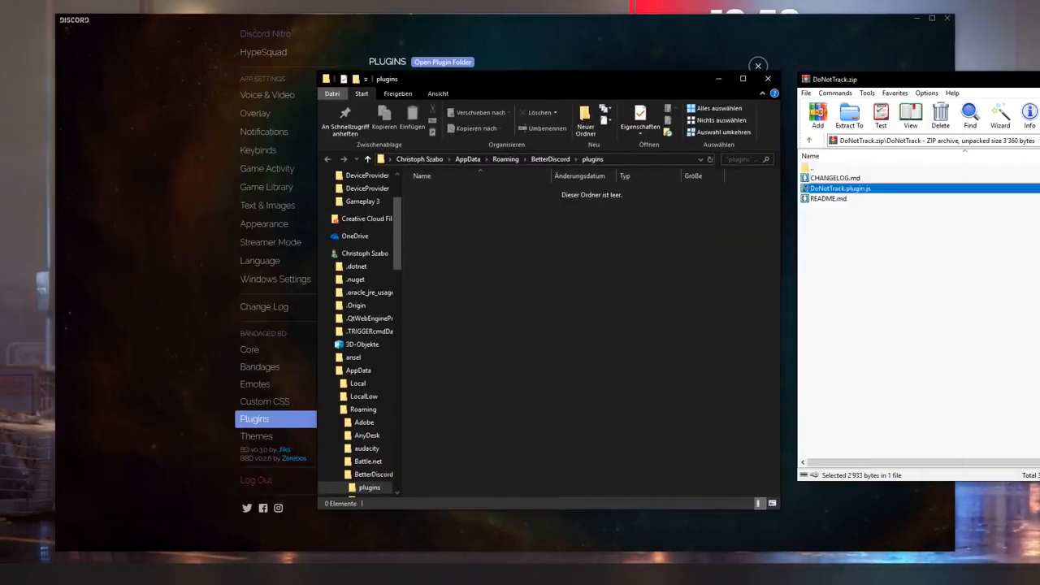
pyautogui.click(846, 190)
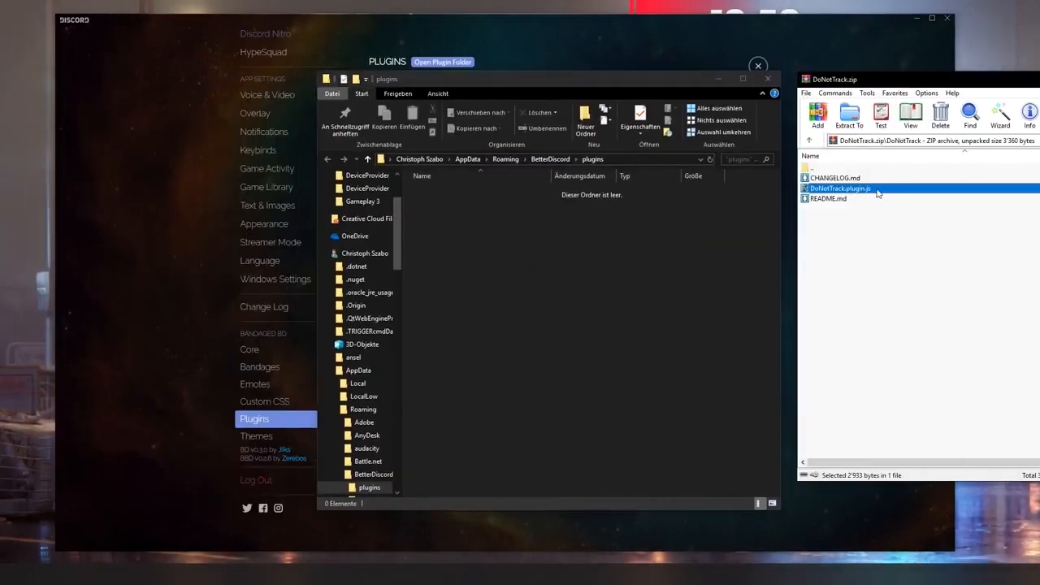
pyautogui.click(552, 236)
pyautogui.hotkey('ctrl', 'v')
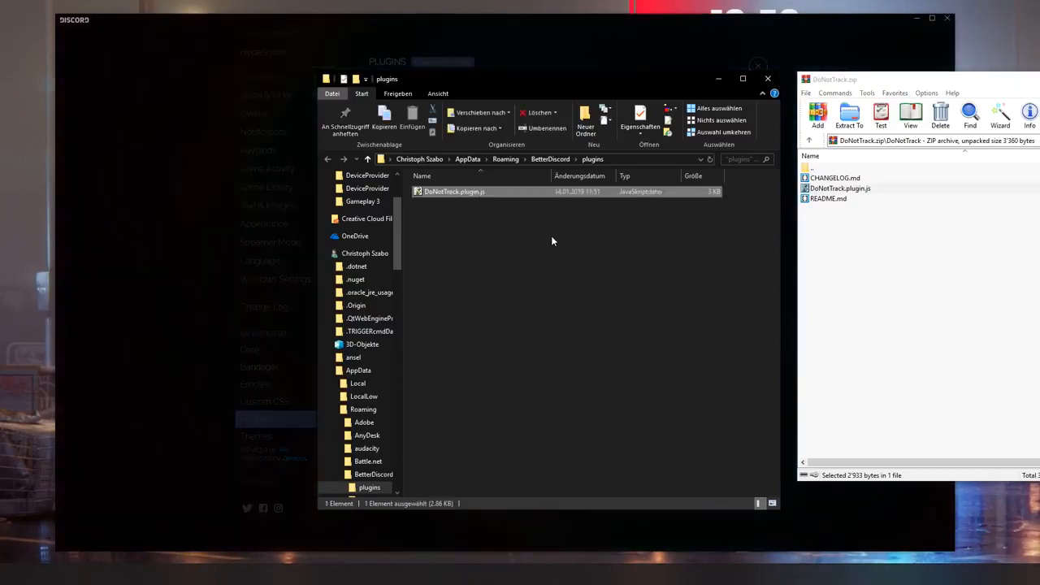
pyautogui.click(703, 263)
pyautogui.click(904, 80)
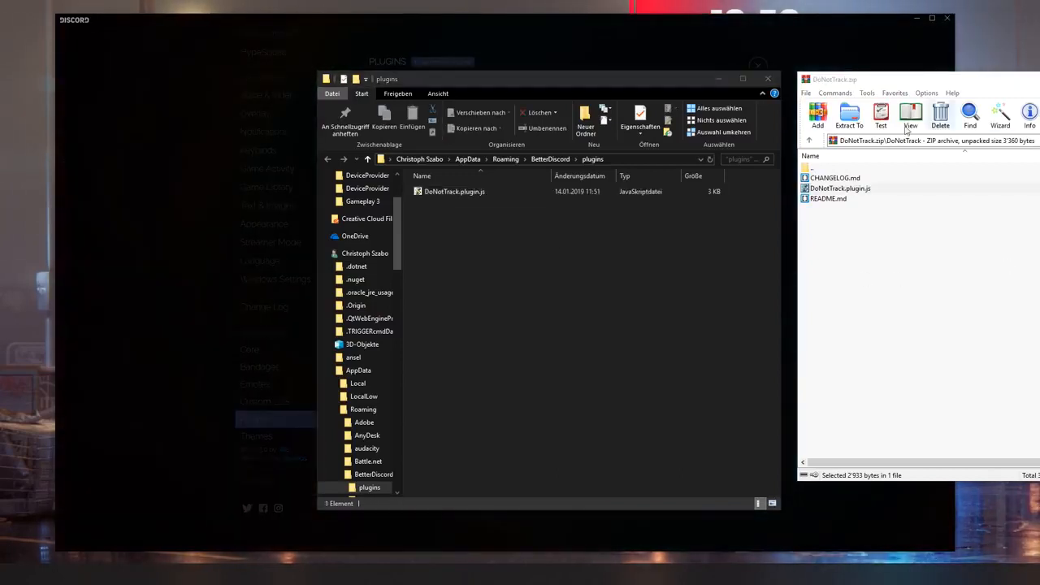
pyautogui.click(1039, 78)
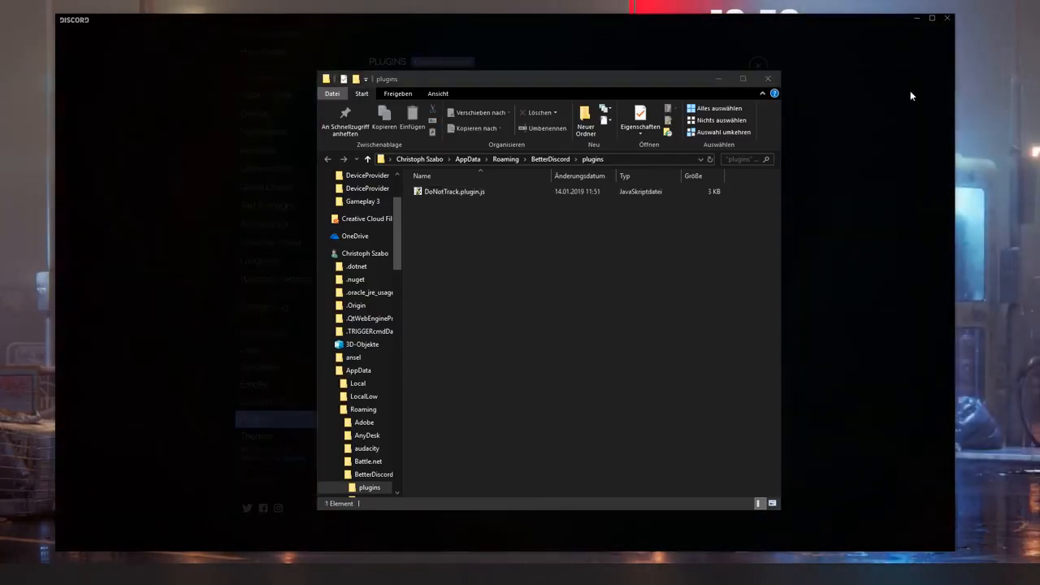
pyautogui.click(768, 79)
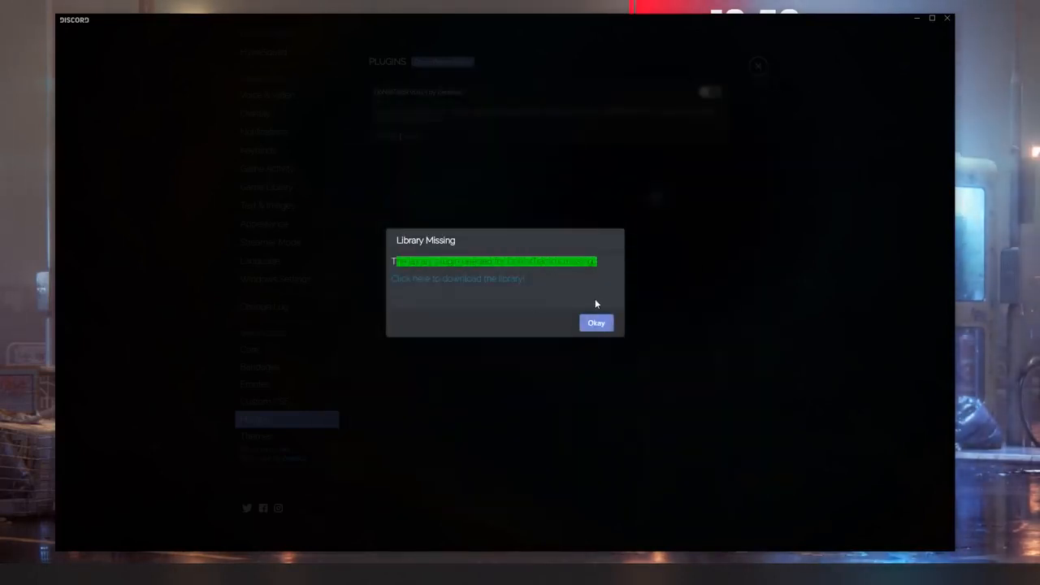
# Download the library required by the DoNotTrack plugin to the desktop as 0PluginLibrary.plugin.js.
pyautogui.click(478, 278)
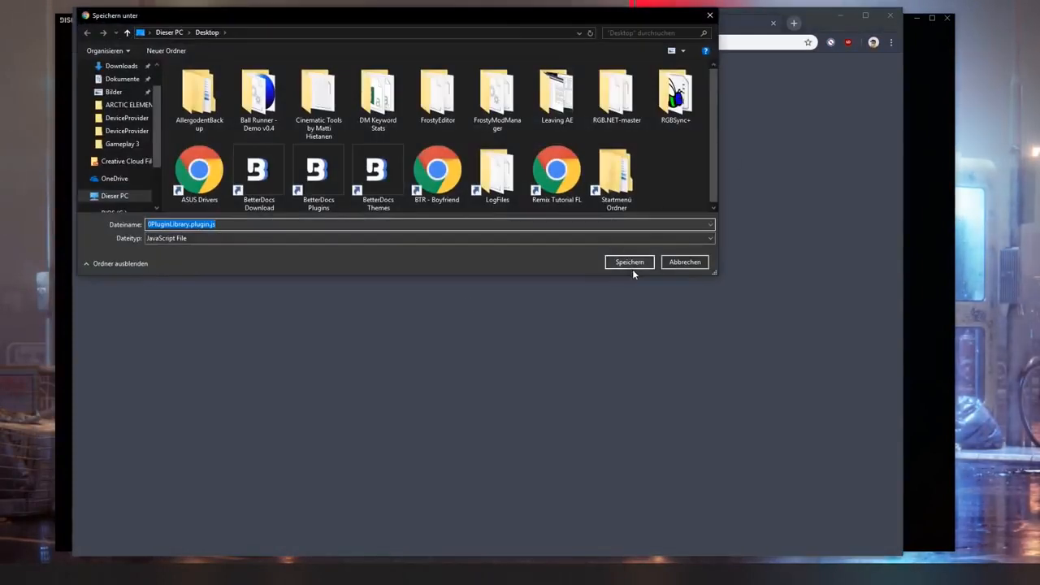
pyautogui.click(630, 263)
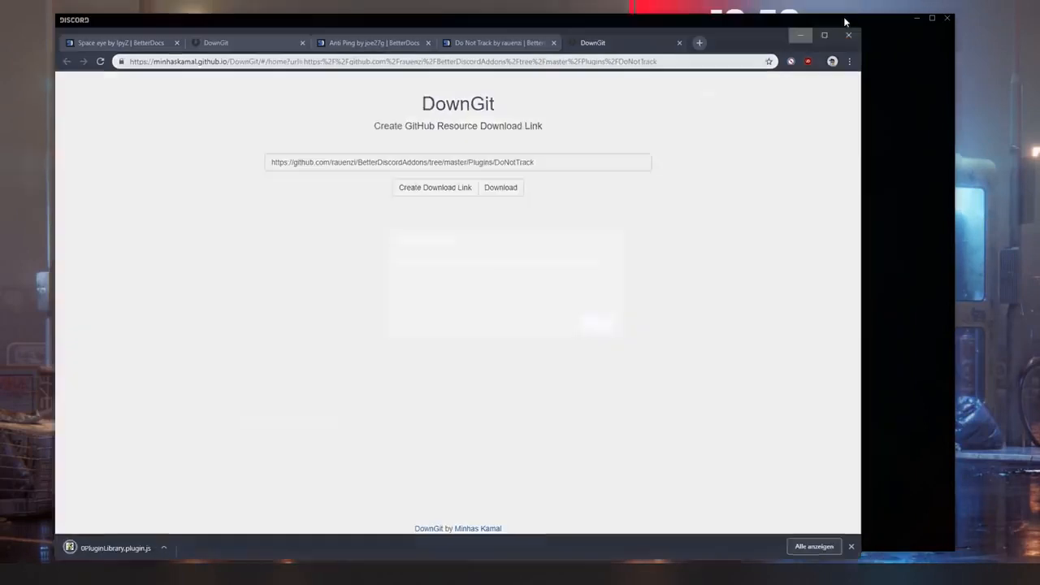
# Return to Discord, dismiss the Library Missing notice and open the BetterDiscord plugins folder.
pyautogui.click(845, 22)
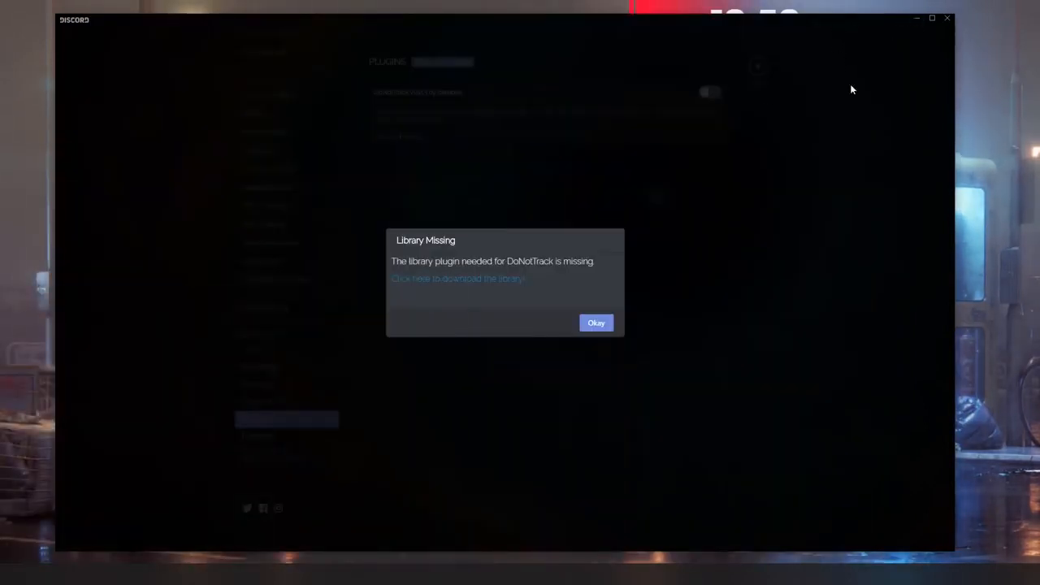
pyautogui.click(605, 325)
pyautogui.click(442, 62)
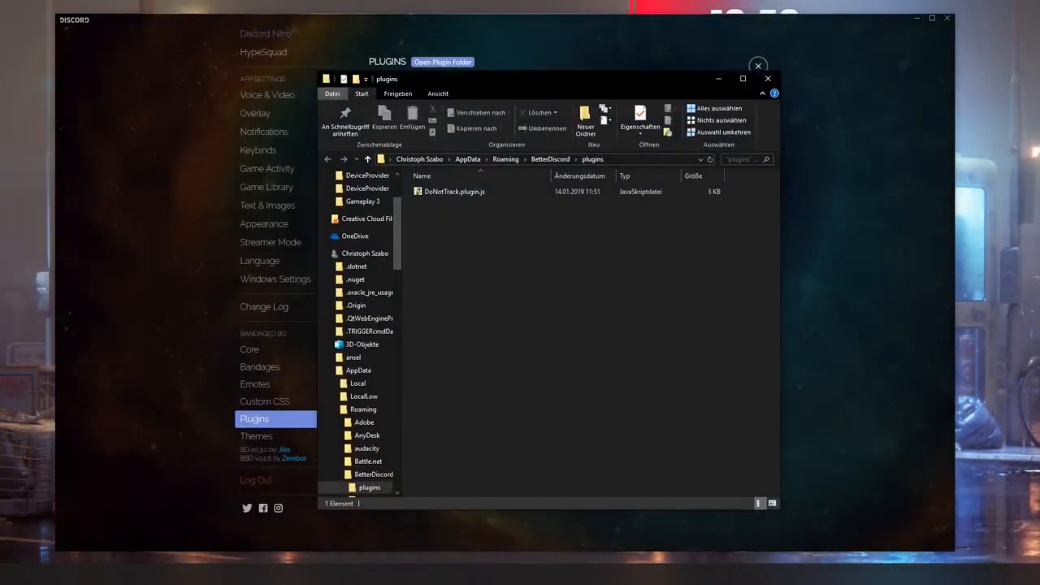
# Move 0PluginLibrary.plugin.js from the desktop into the plugins folder, and close the folder window.
pyautogui.moveTo(561, 80)
pyautogui.mouseDown()
pyautogui.moveTo(560, 70)
pyautogui.moveTo(742, 77)
pyautogui.moveTo(566, 64)
pyautogui.mouseUp()
pyautogui.moveTo(2, 349); pyautogui.dragTo(573, 292)
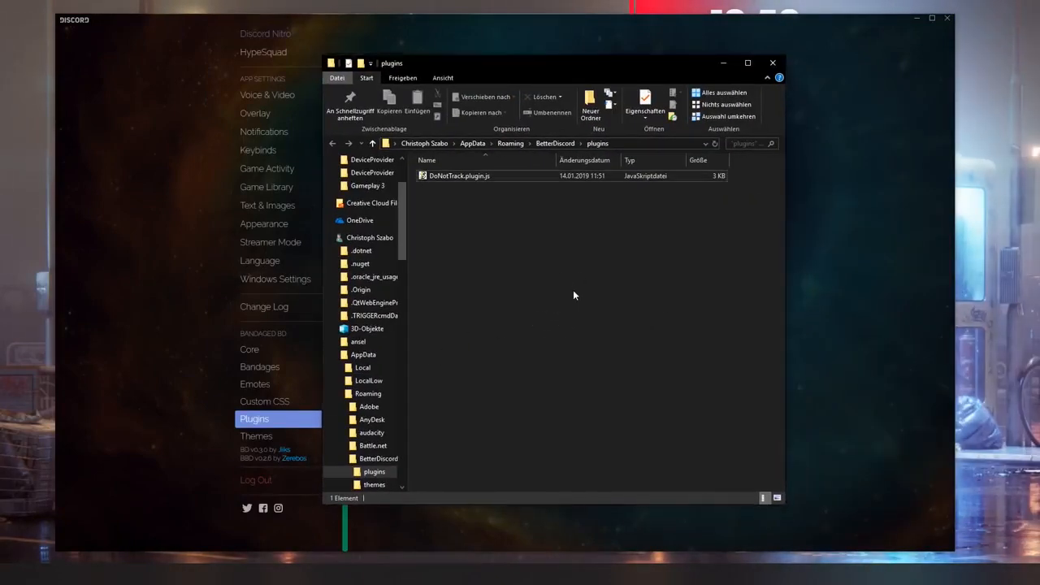
pyautogui.click(683, 375)
pyautogui.click(810, 79)
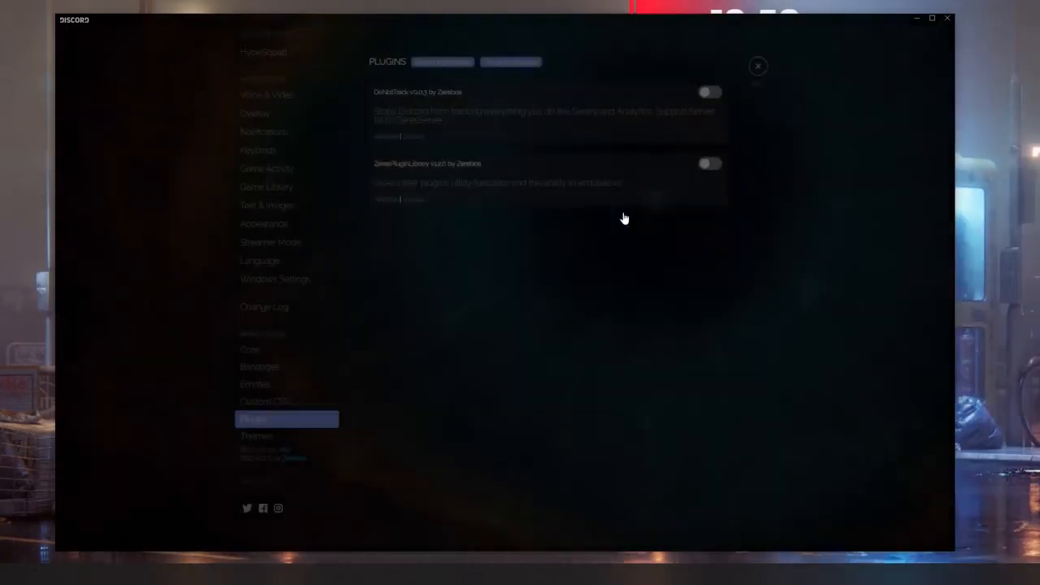
# Enable the ZeresPluginLibrary and DoNotTrack plugins, and leave the Discord settings.
pyautogui.click(710, 164)
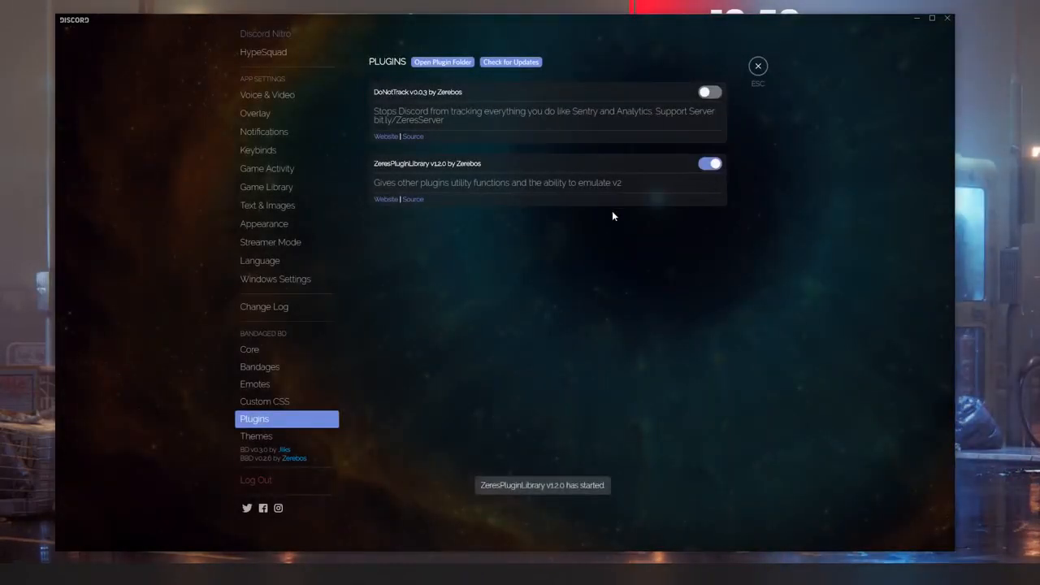
pyautogui.click(709, 91)
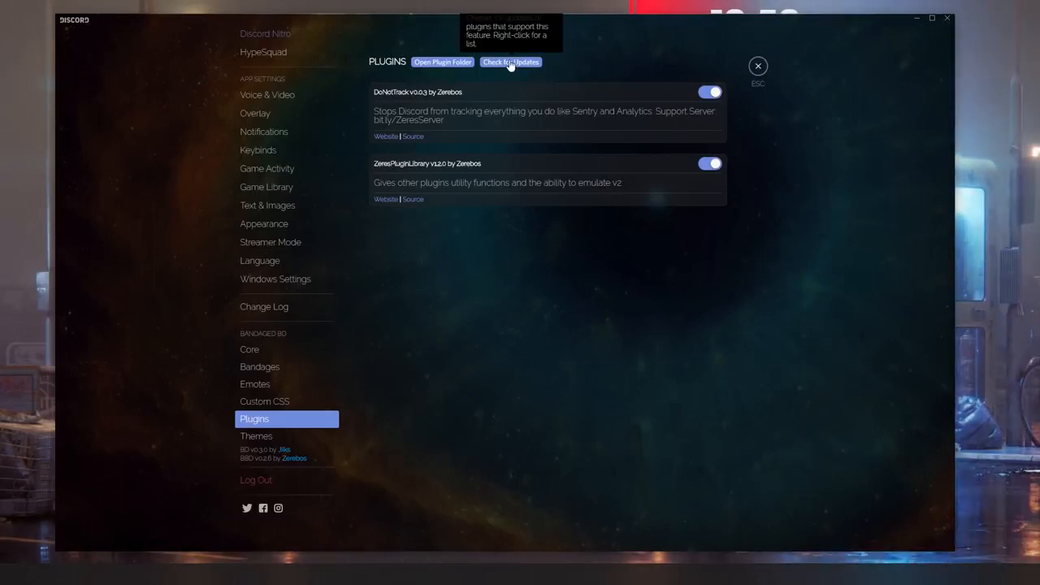
pyautogui.click(757, 67)
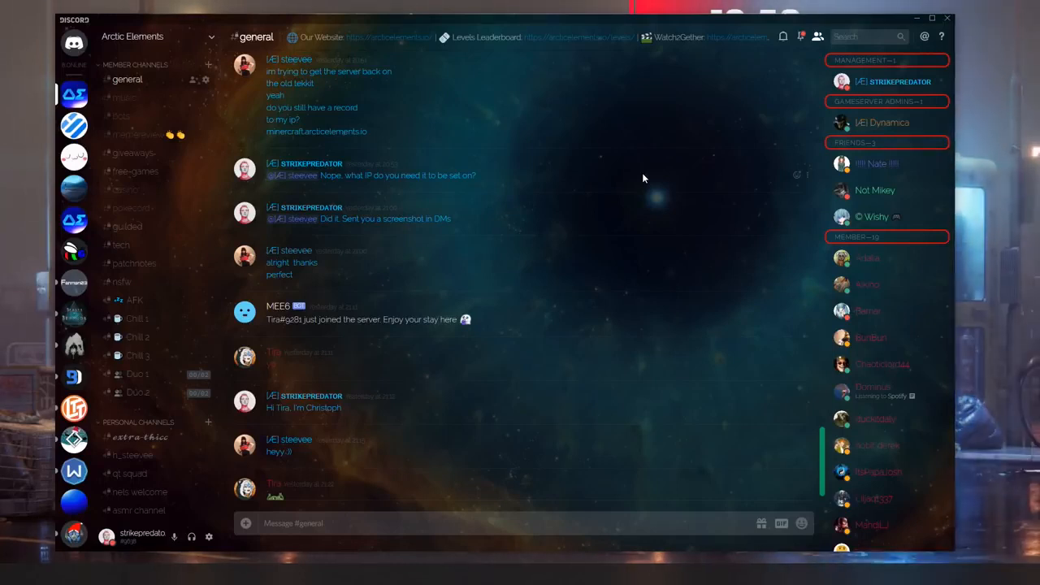
pyautogui.click(1, 574)
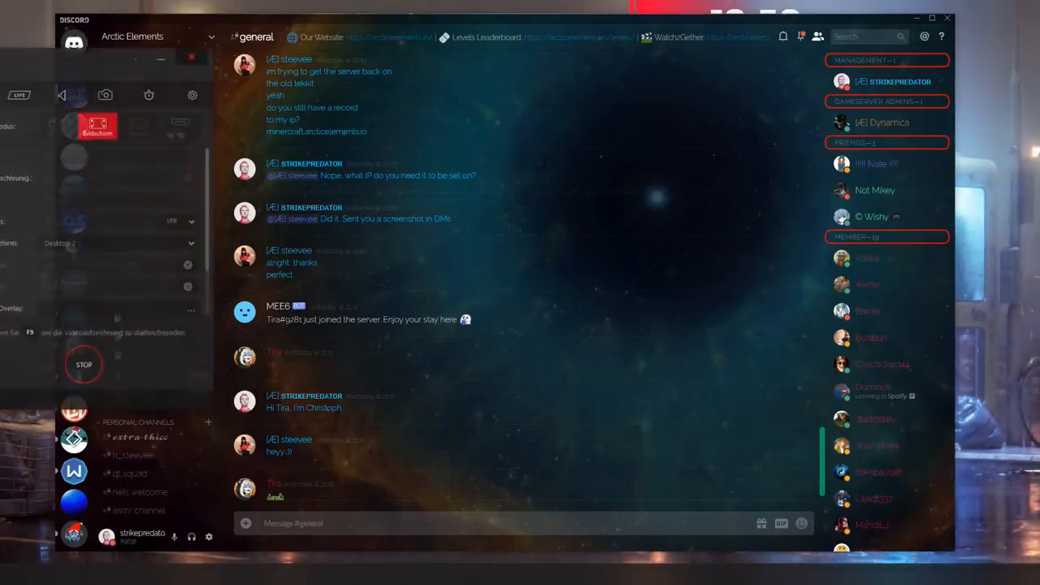